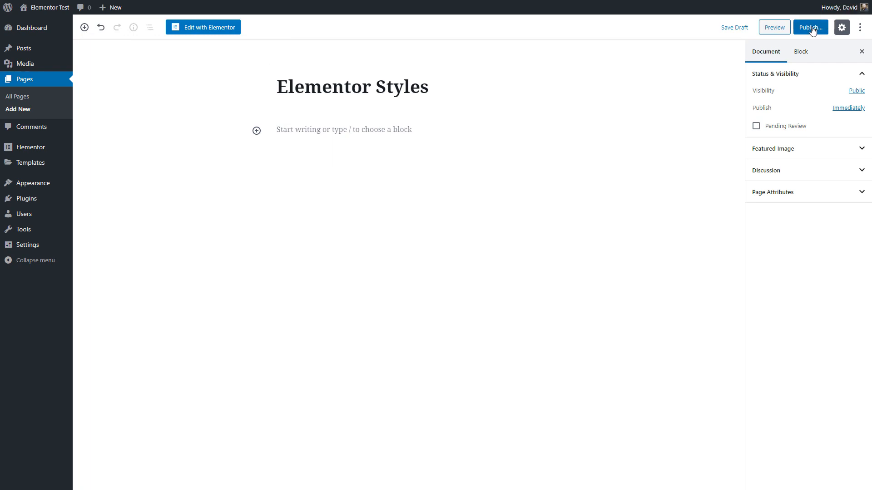
# - Publish the Elementor Styles page and open it for editing with Elementor
pyautogui.click(811, 27)
pyautogui.click(810, 26)
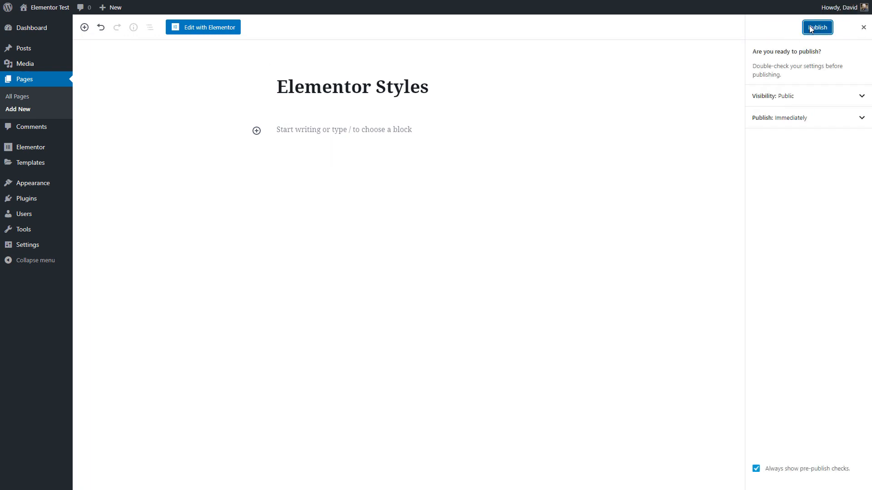
pyautogui.click(189, 29)
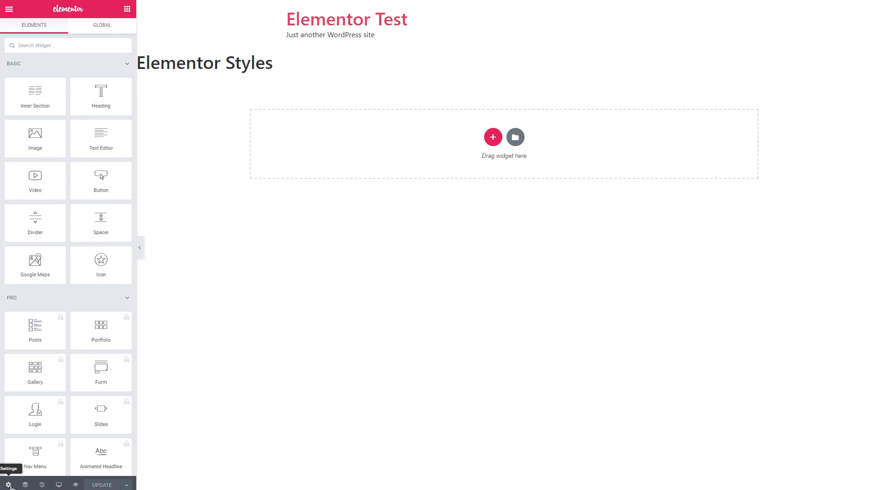
# - Hide the page title in the page's general settings
pyautogui.click(8, 485)
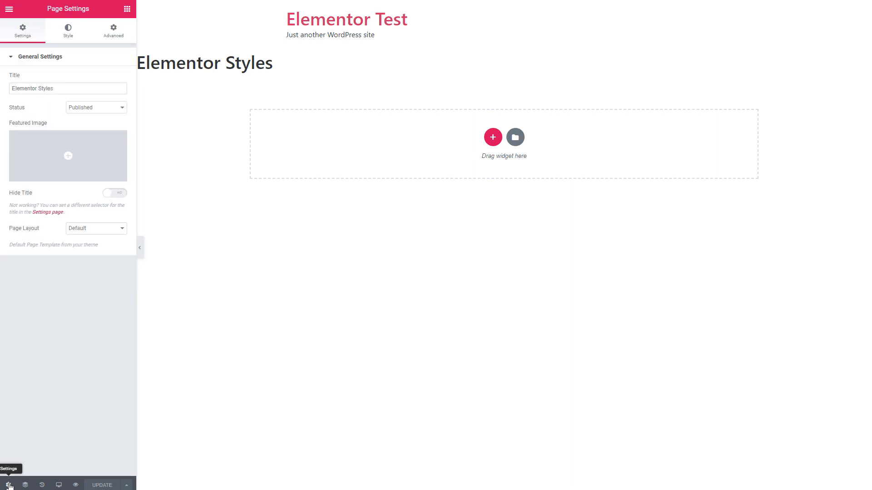
pyautogui.click(122, 194)
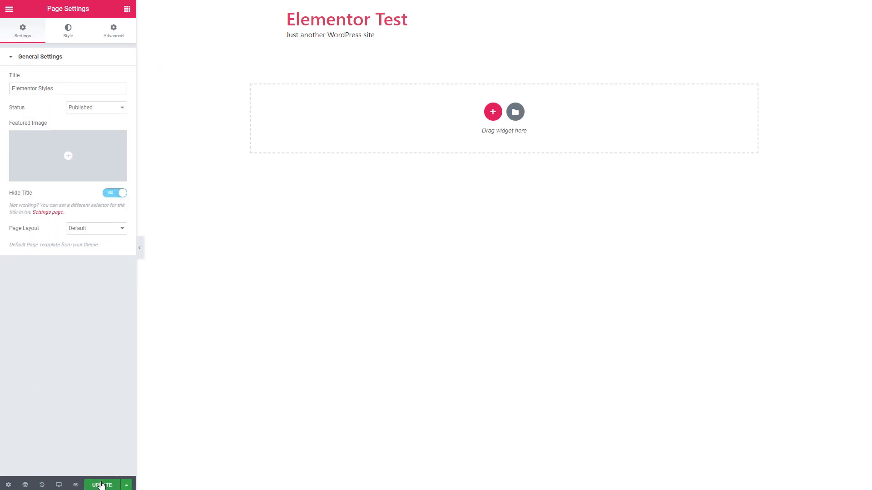
# - Apply the Ocean palette as the site's default colors
pyautogui.click(4, 9)
pyautogui.click(4, 9)
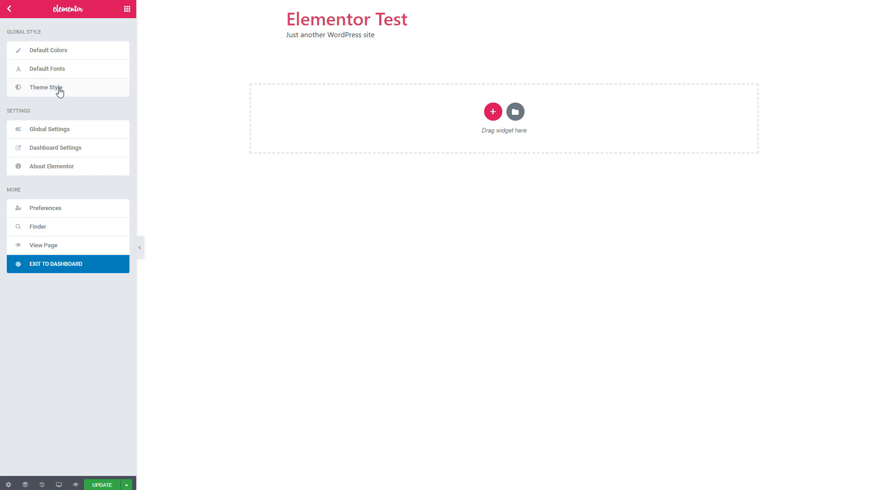
pyautogui.click(49, 52)
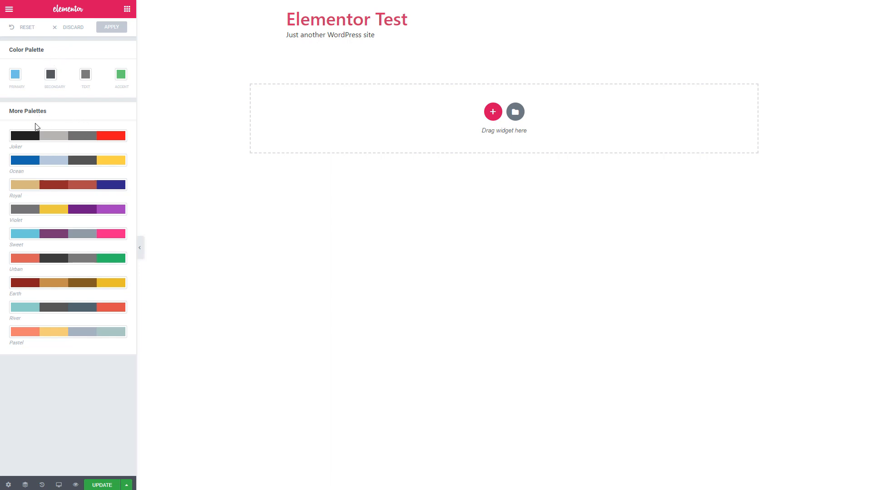
pyautogui.click(25, 162)
pyautogui.click(17, 78)
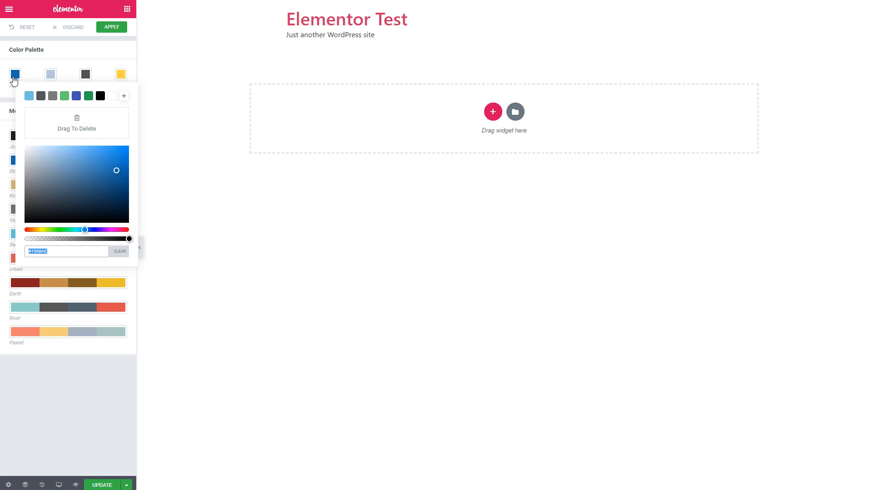
pyautogui.click(29, 63)
pyautogui.click(111, 27)
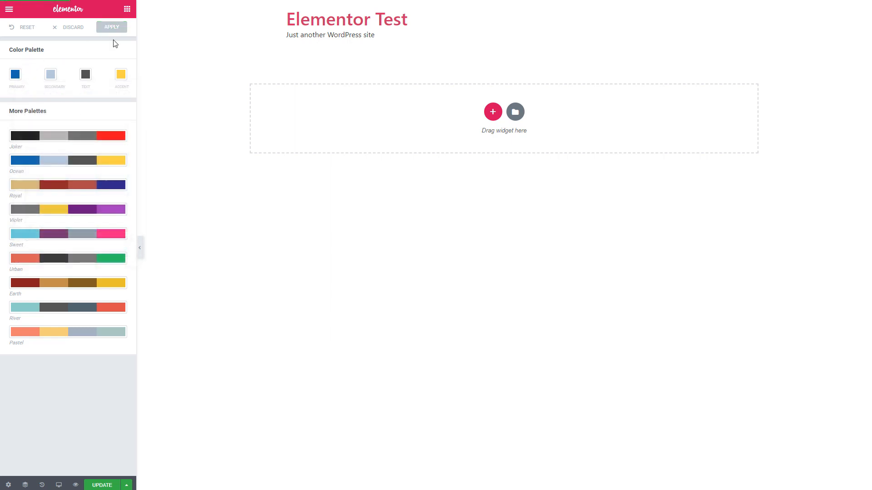
# - Set the Primary Headline font family to Open Sans in the default fonts
pyautogui.click(10, 9)
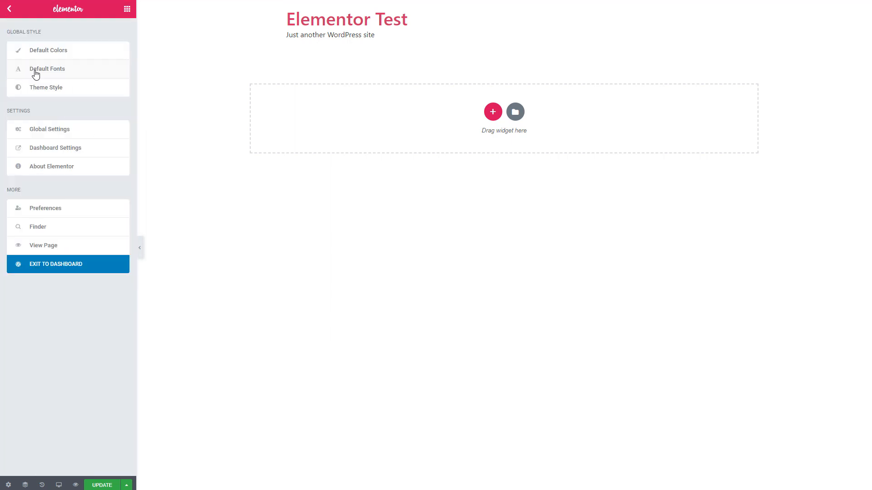
pyautogui.click(36, 70)
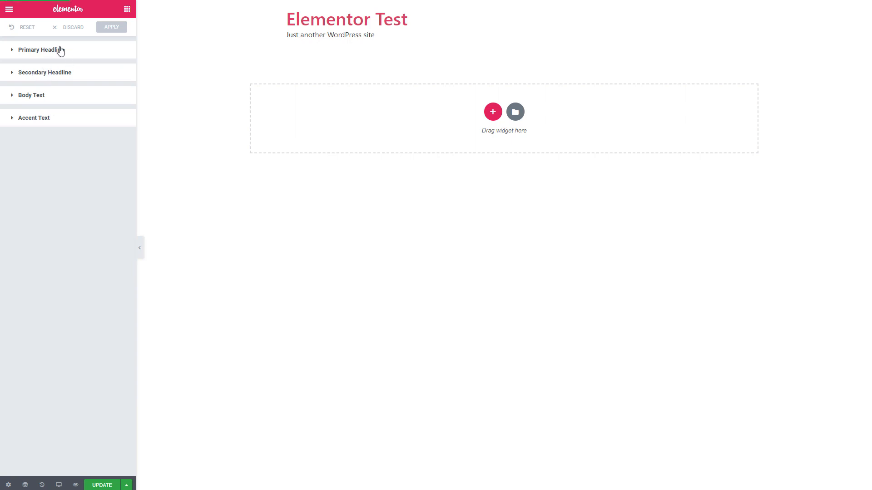
pyautogui.click(13, 51)
pyautogui.click(87, 75)
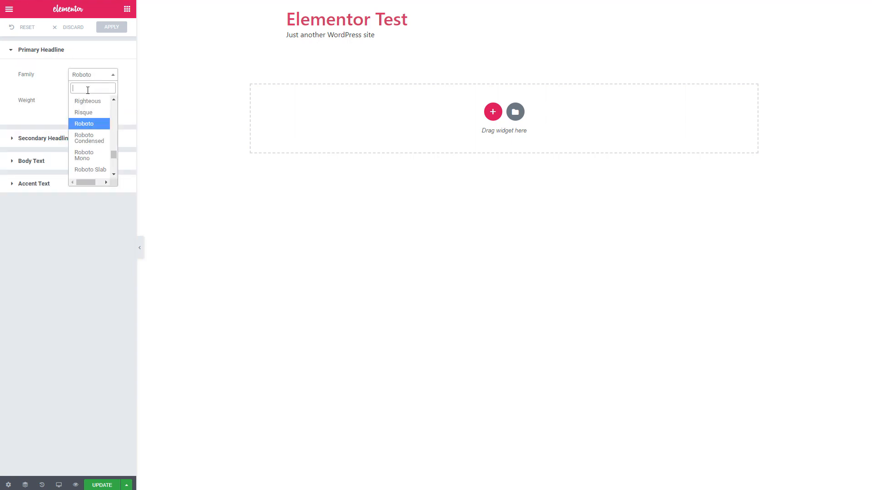
pyautogui.write('Open')
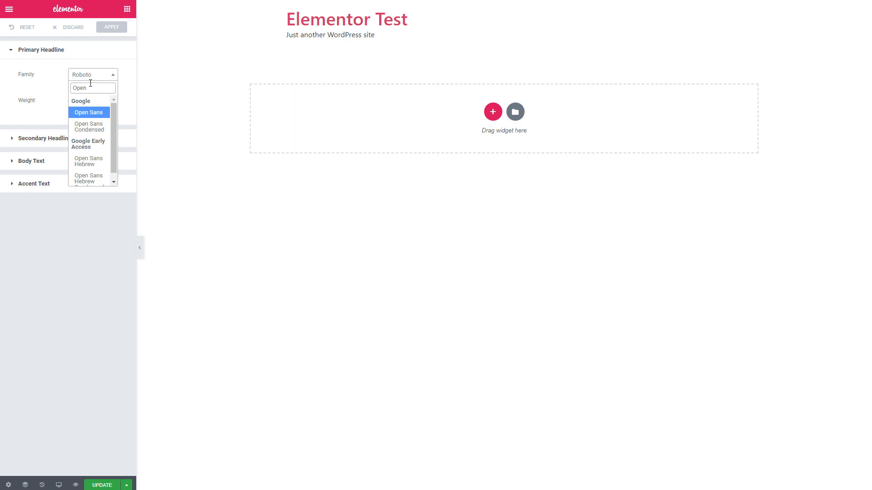
pyautogui.click(103, 113)
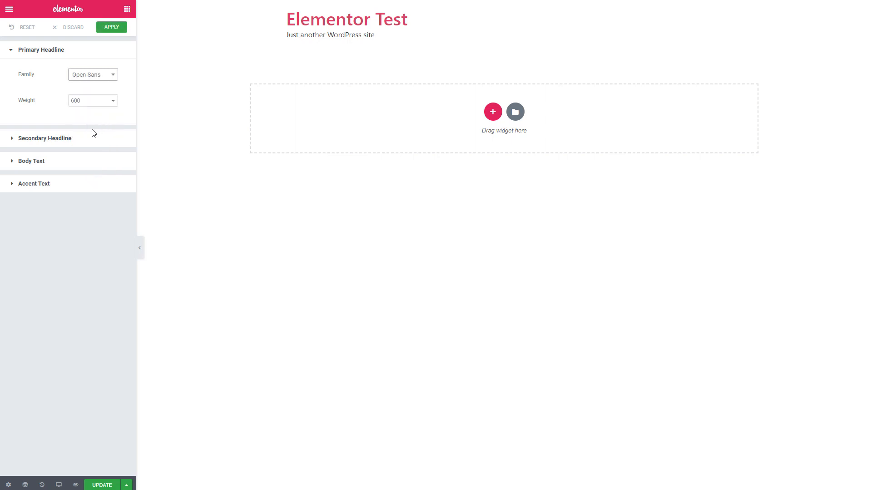
# - Set the Secondary Headline font family to Open Sans
pyautogui.click(28, 139)
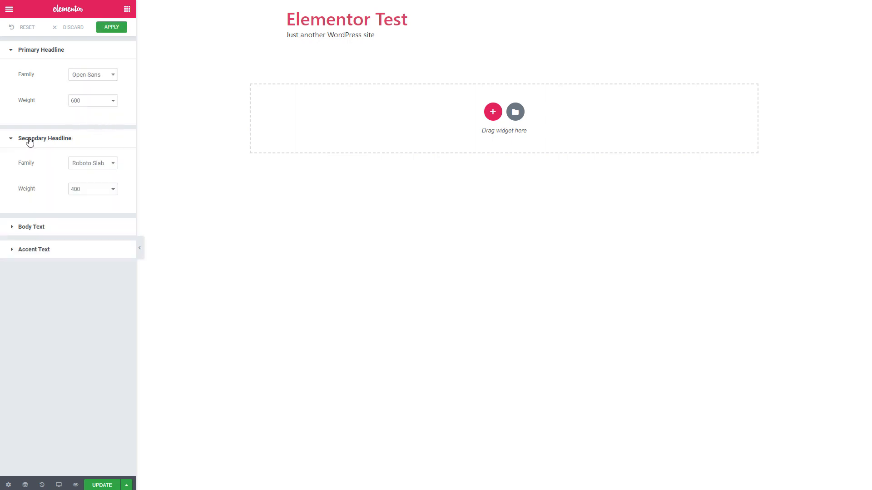
pyautogui.click(87, 167)
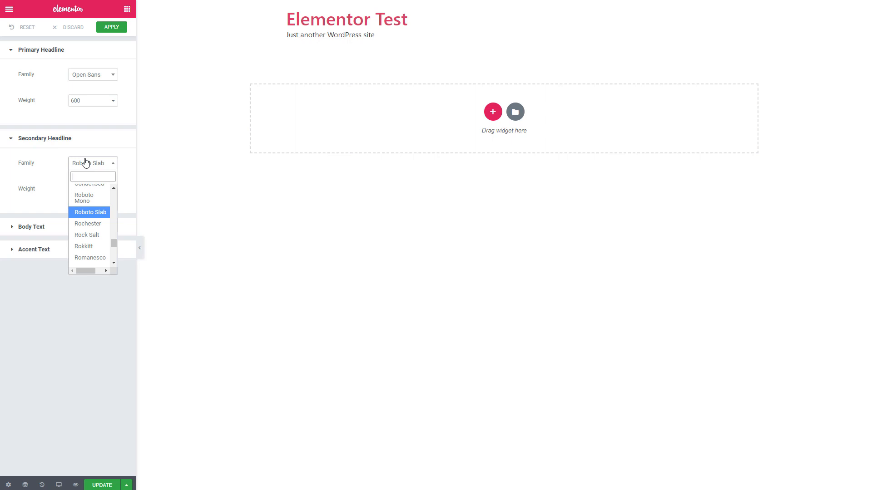
pyautogui.write('Open S')
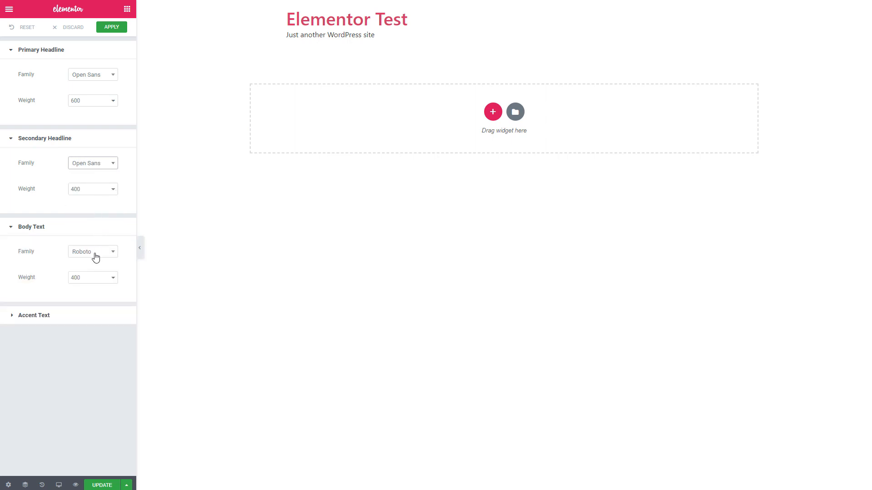
# - Set the Body Text and Accent Text font families to Open Sans, then update the page and apply the default fonts
pyautogui.click(94, 254)
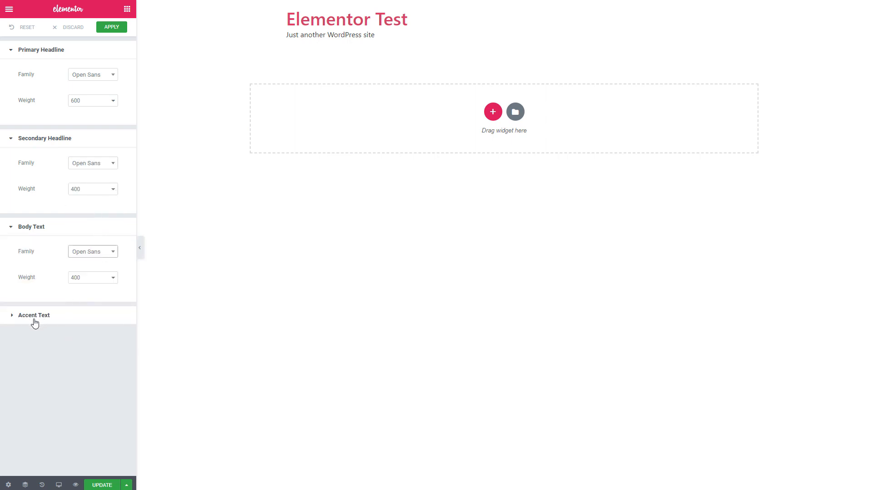
pyautogui.click(35, 317)
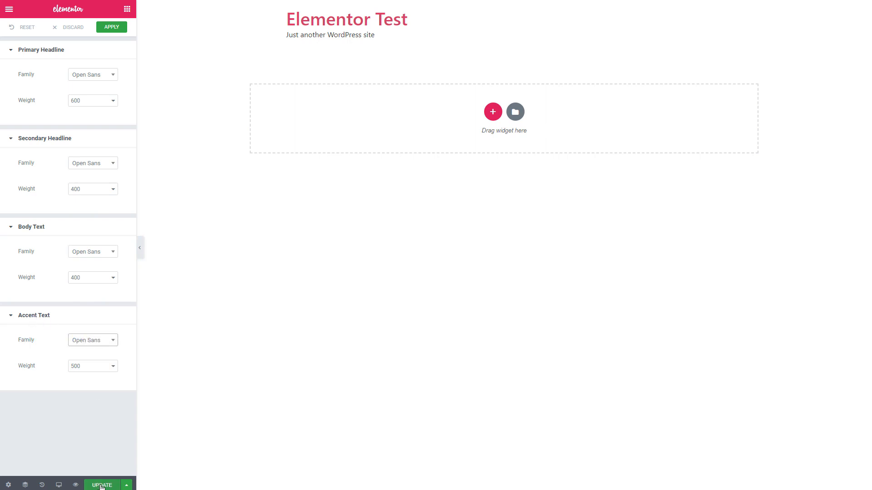
pyautogui.click(101, 486)
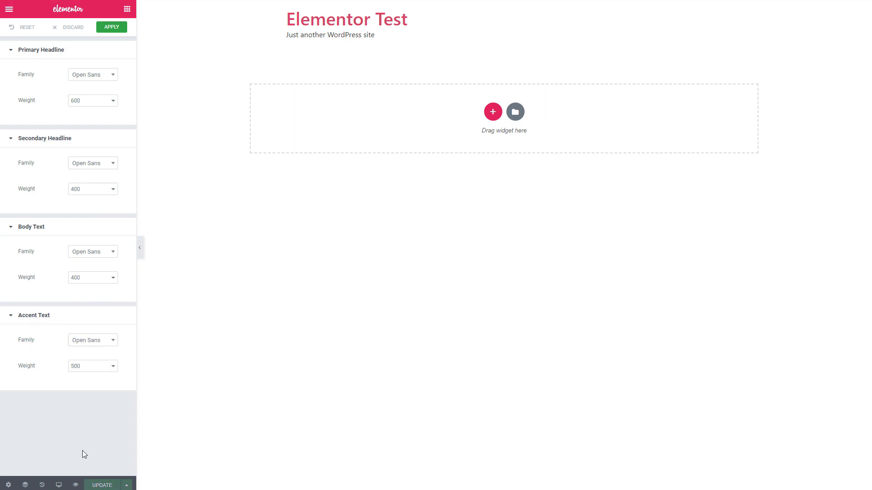
pyautogui.click(99, 26)
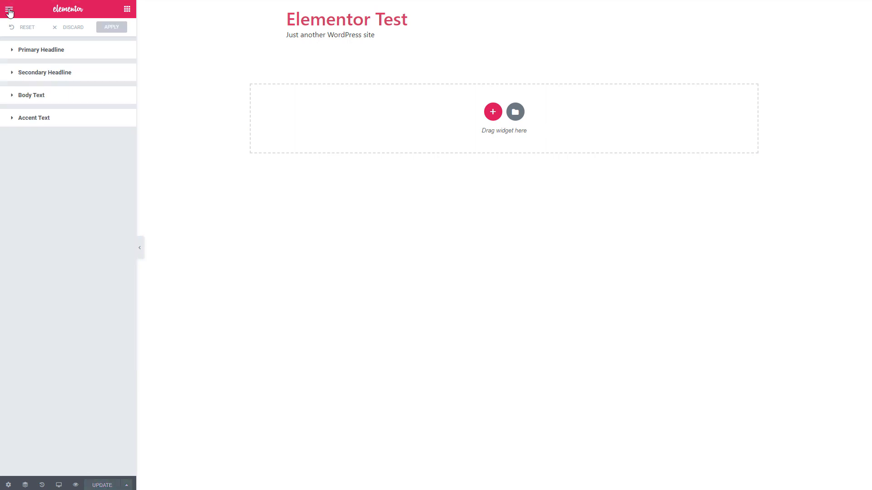
# - Go from Theme Style to the Elementor settings page, disable default colors and default fonts, and save the changes
pyautogui.click(9, 10)
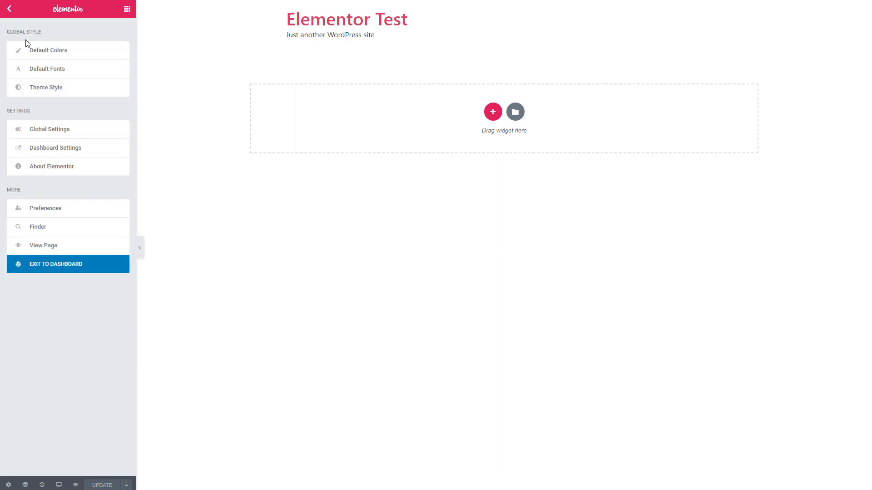
pyautogui.click(38, 87)
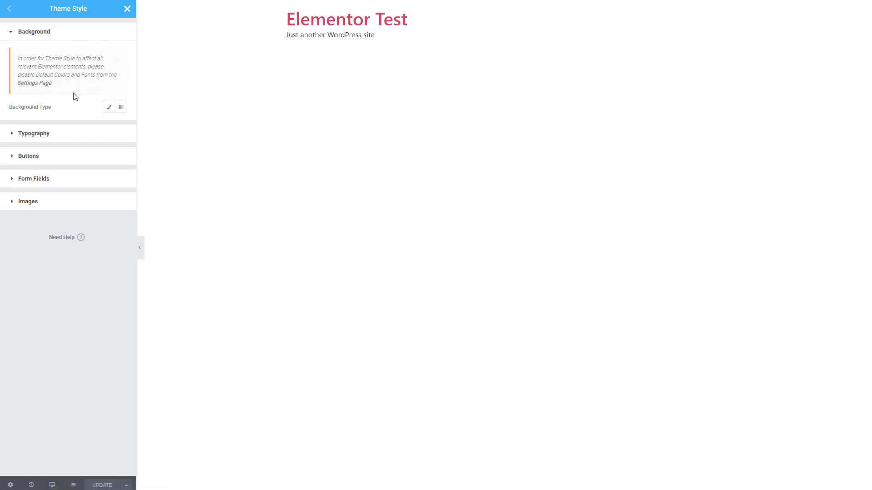
pyautogui.click(43, 83)
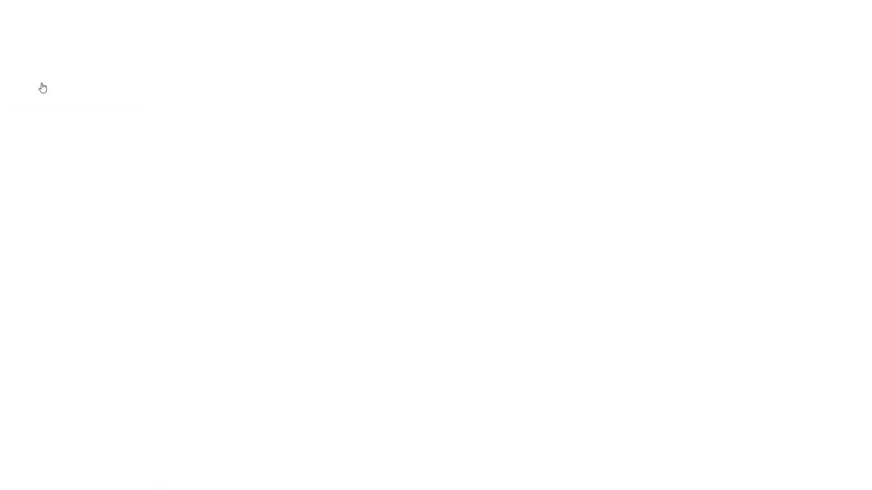
pyautogui.click(186, 120)
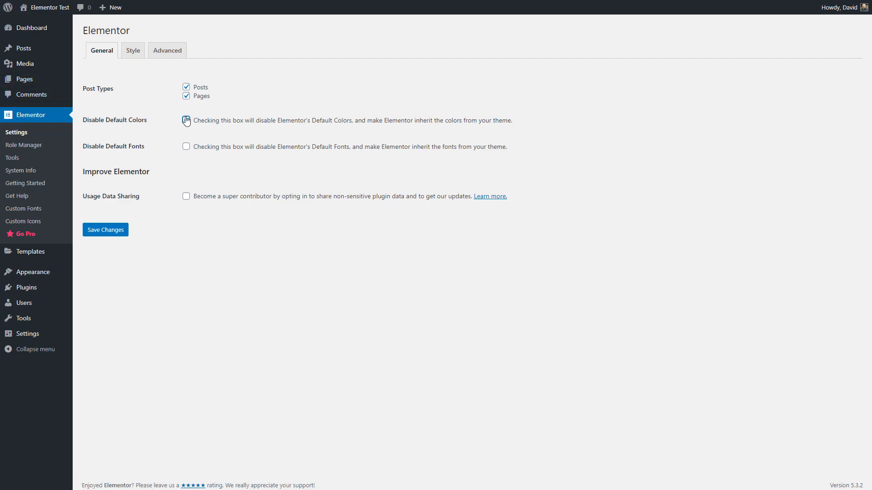
pyautogui.click(187, 147)
pyautogui.click(110, 231)
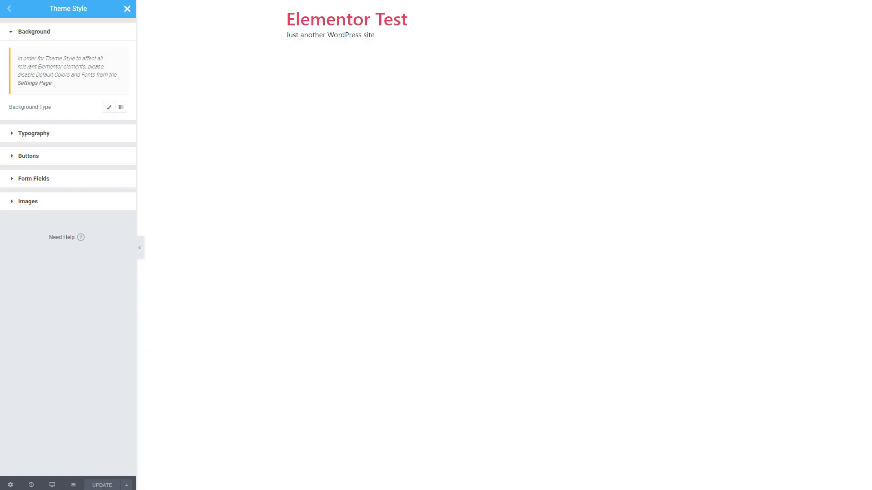
# - Back in the Elementor editor, give the Theme Style a Classic background in light blue #6EC1E4 with opacity lowered to #6EC1E42E
pyautogui.click(38, 0)
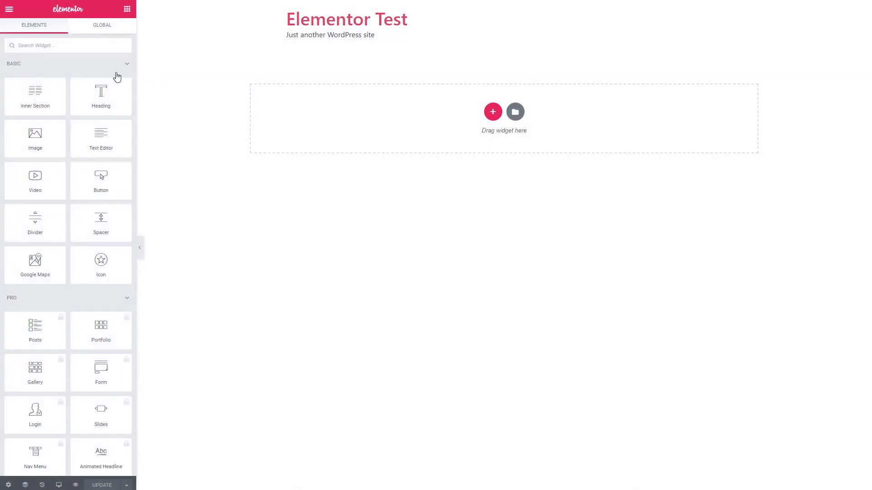
pyautogui.click(10, 8)
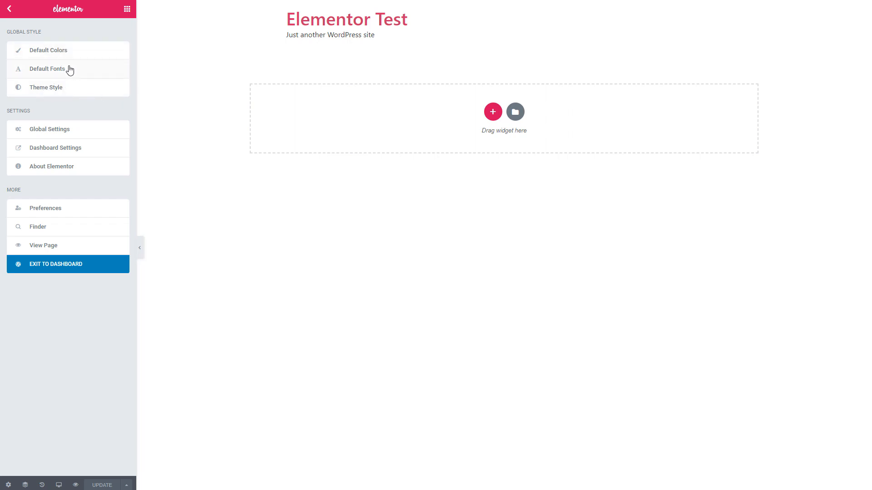
pyautogui.click(56, 90)
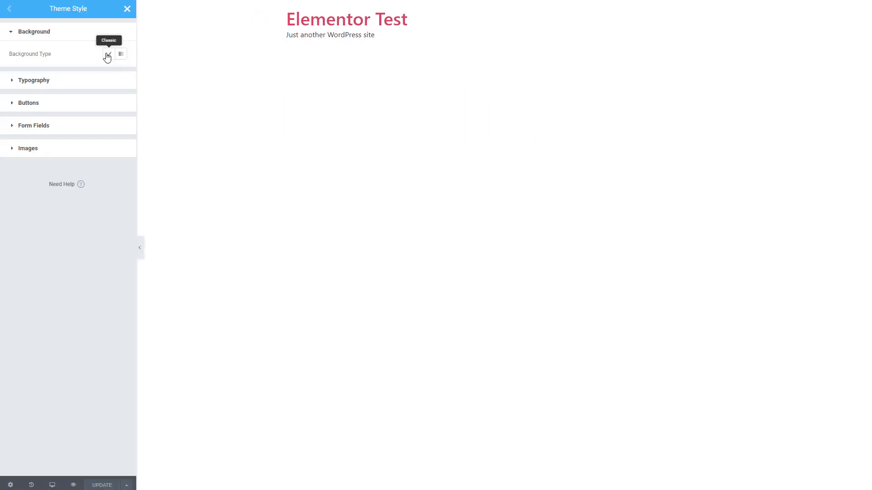
pyautogui.click(107, 56)
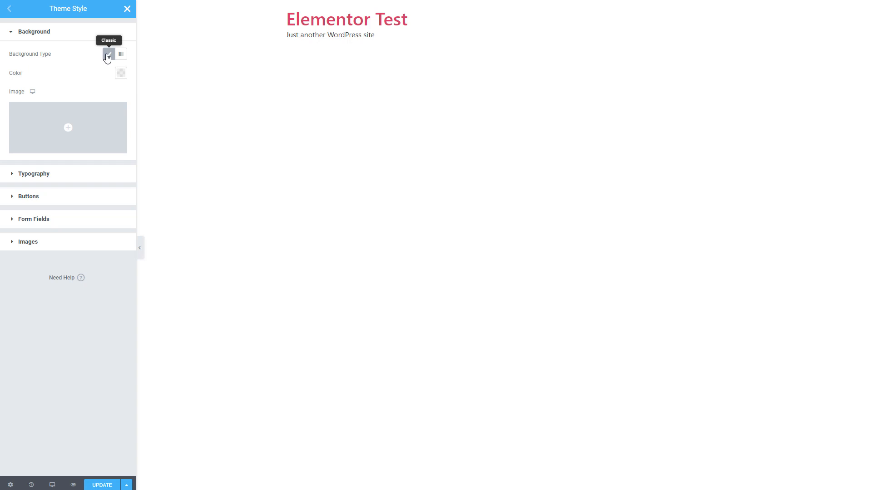
pyautogui.click(119, 73)
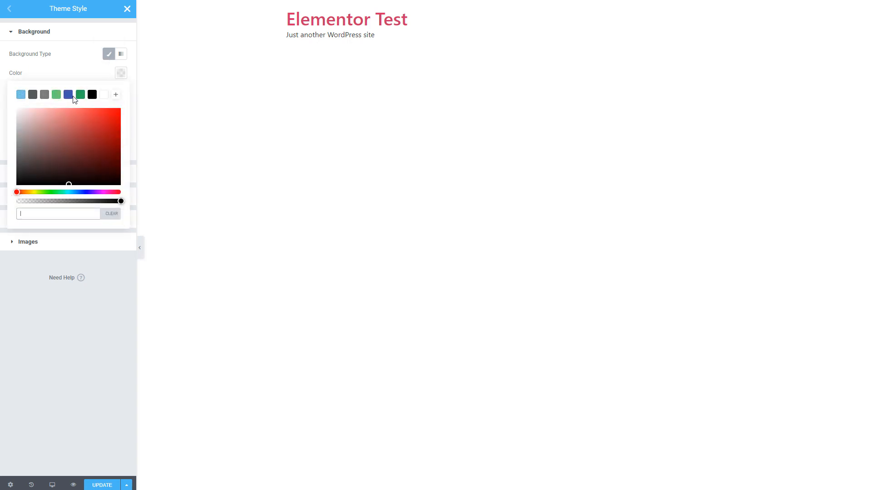
pyautogui.click(21, 94)
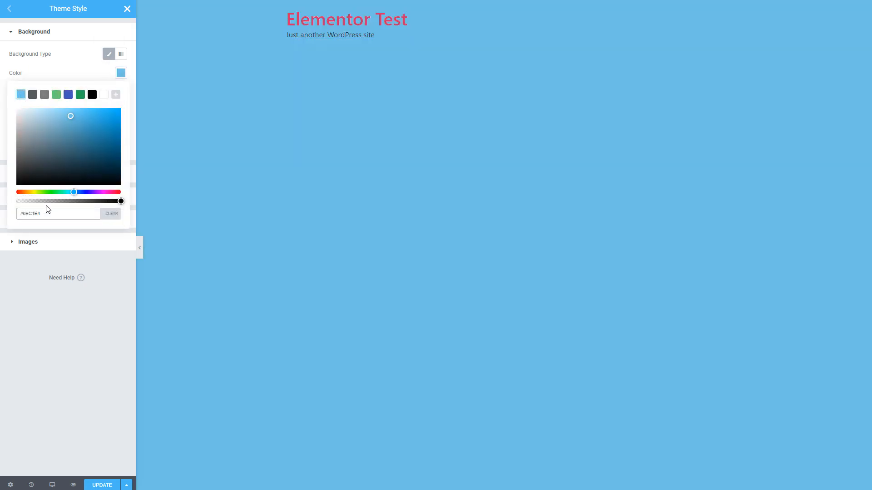
pyautogui.moveTo(121, 201); pyautogui.dragTo(36, 201)
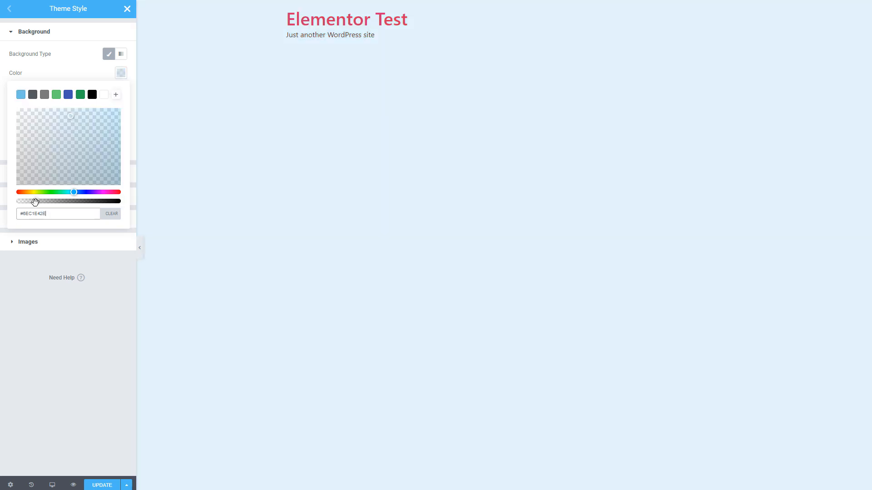
pyautogui.click(37, 180)
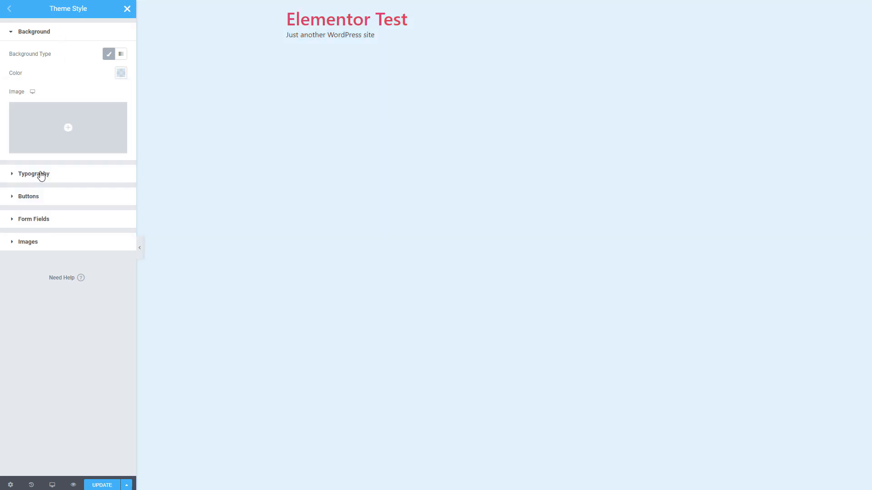
# - In the Theme Style typography settings, set the body text color to dark red #952B2B and the normal link color to green #23A455
pyautogui.click(39, 175)
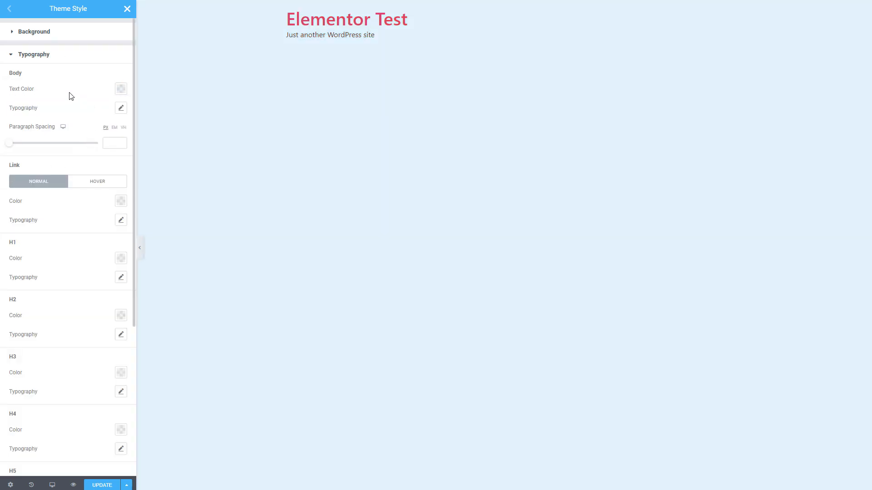
pyautogui.click(121, 89)
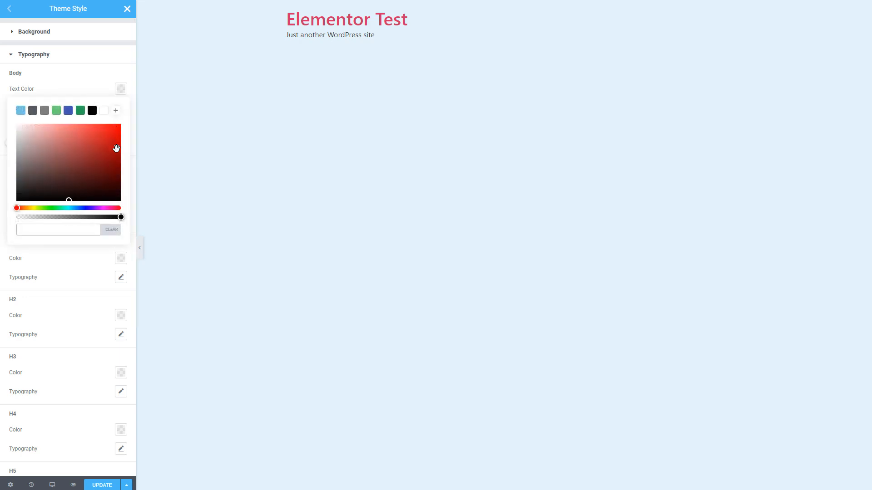
pyautogui.click(90, 158)
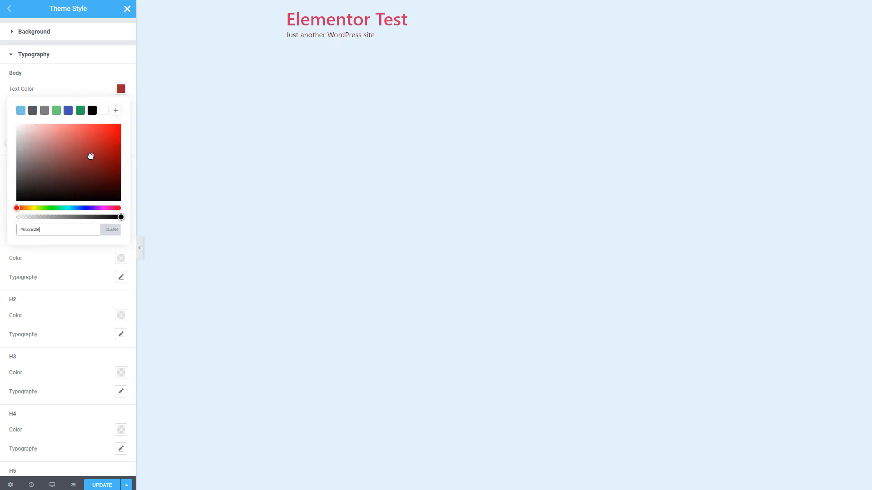
pyautogui.click(60, 80)
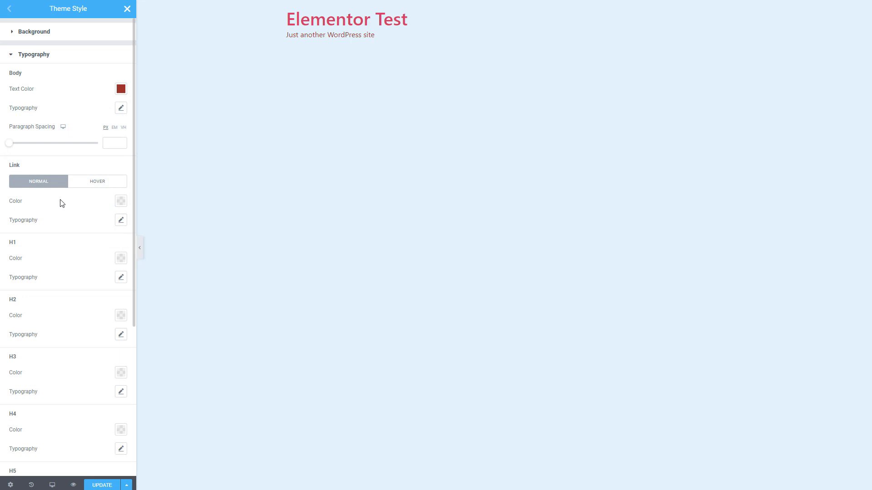
pyautogui.click(121, 202)
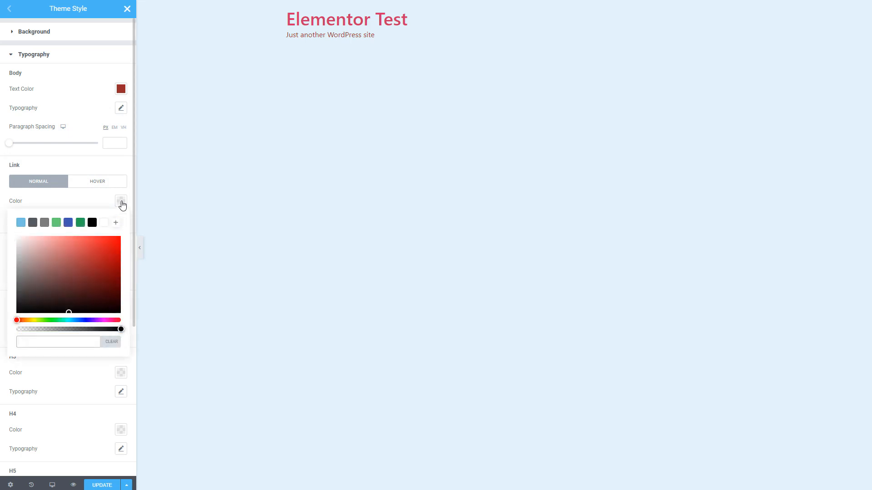
pyautogui.click(80, 222)
pyautogui.click(81, 173)
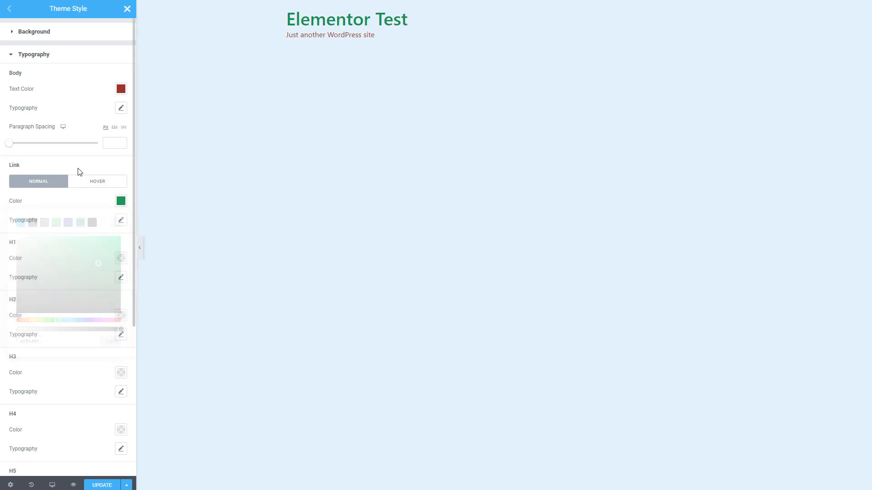
# - Set the H1 and H2 heading colors to blue #4054B2 in the Theme Style typography settings
pyautogui.click(120, 258)
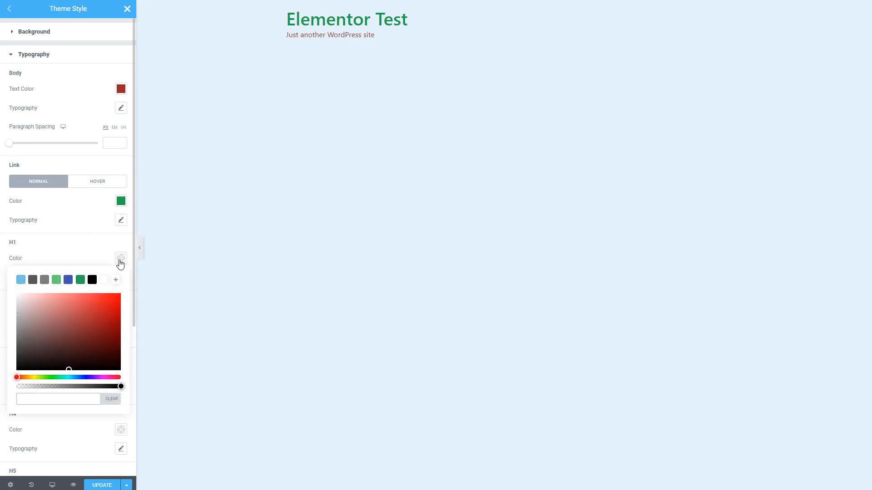
pyautogui.click(69, 280)
pyautogui.click(77, 243)
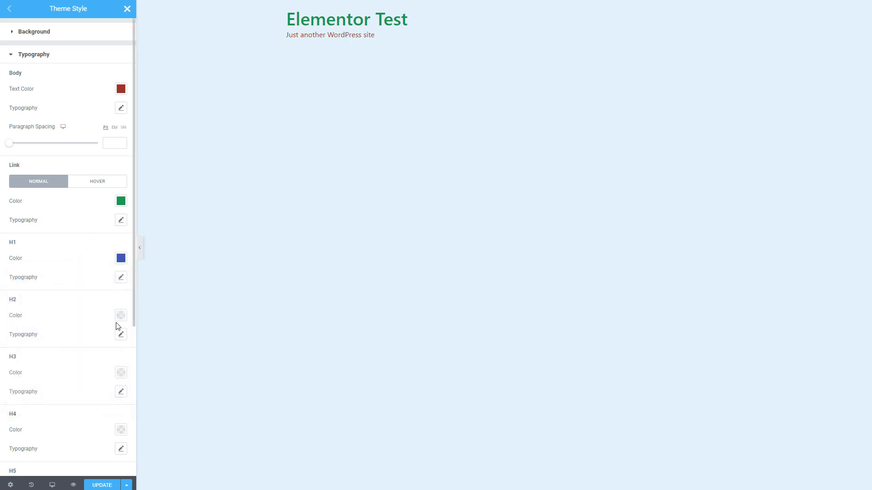
pyautogui.click(121, 317)
pyautogui.click(122, 317)
pyautogui.click(121, 320)
pyautogui.click(68, 337)
pyautogui.click(75, 300)
# - Set the H3 and H4 heading colors to blue #4054B2 and update the theme style
pyautogui.click(121, 374)
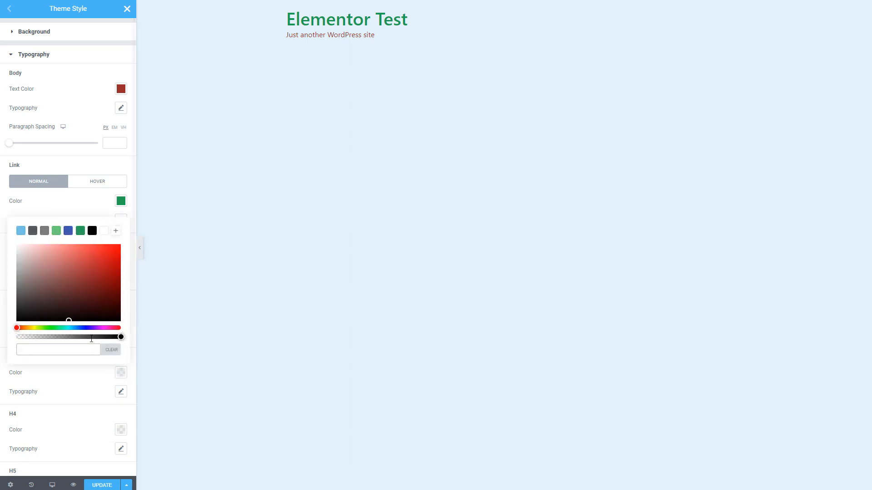
pyautogui.click(68, 231)
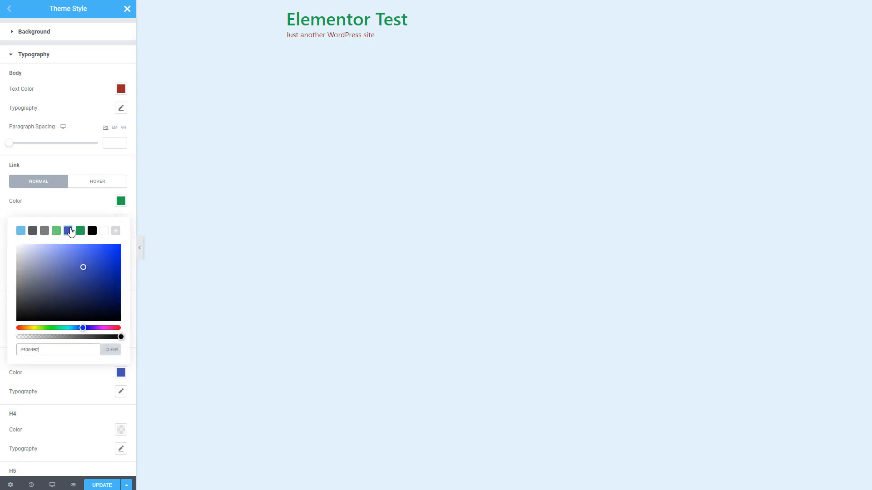
pyautogui.click(65, 212)
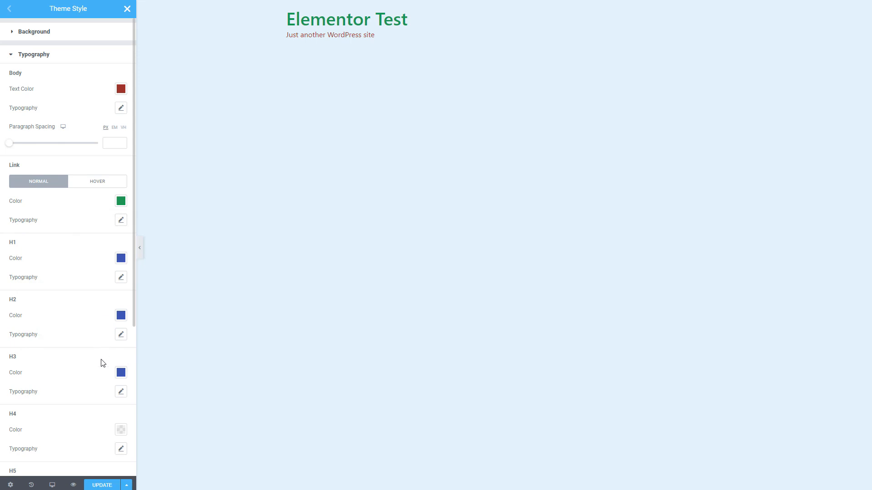
pyautogui.click(120, 431)
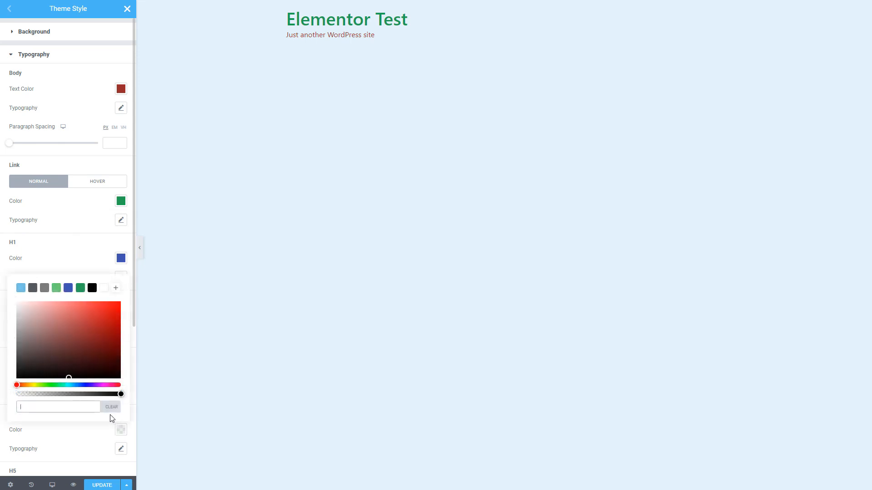
pyautogui.click(68, 287)
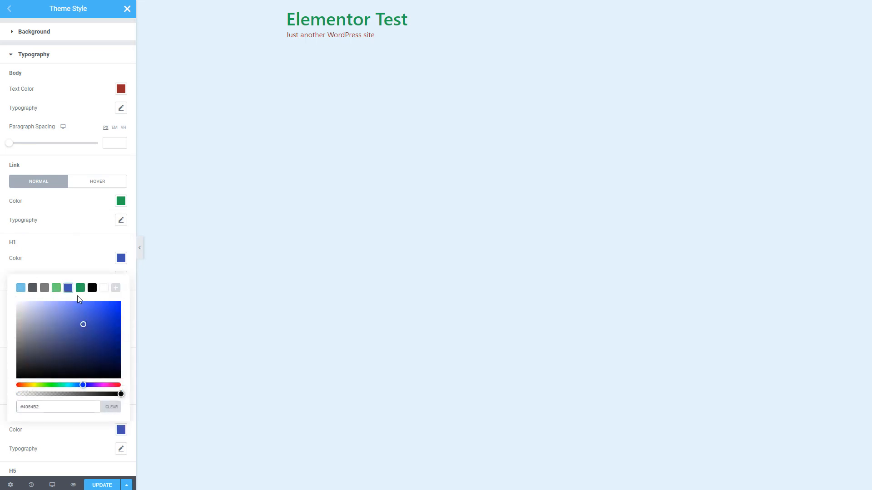
pyautogui.click(79, 435)
pyautogui.click(101, 486)
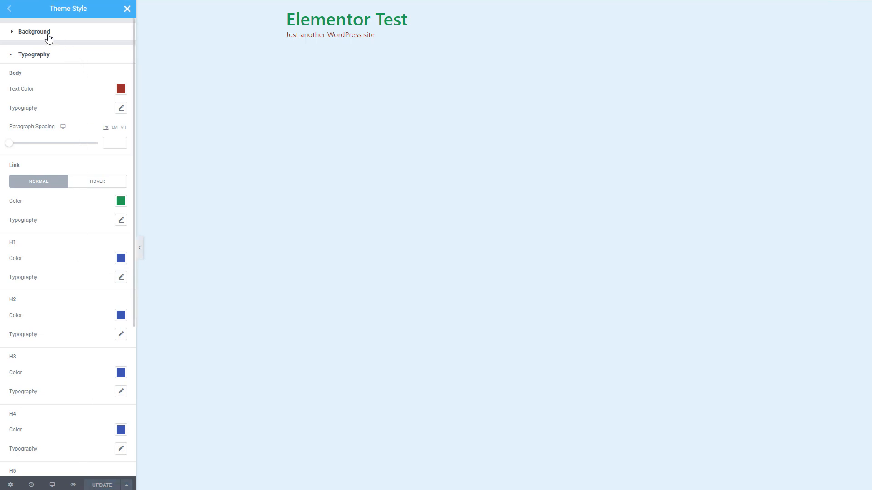
# - In the Theme Style button settings, set the text color to green #23A455 for the normal state and white for the hover state
pyautogui.click(34, 56)
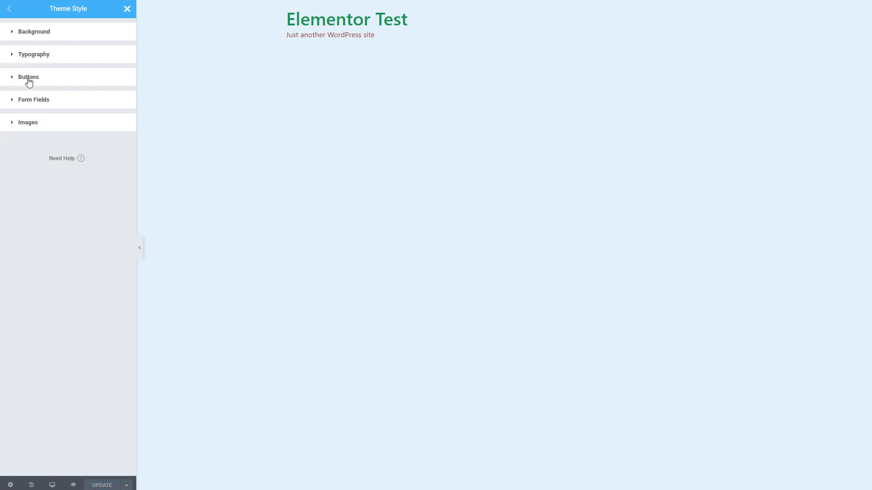
pyautogui.click(29, 80)
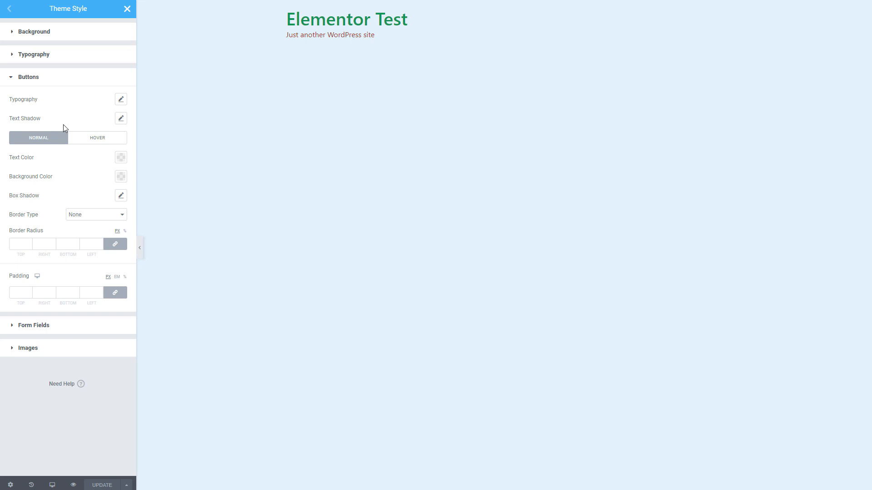
pyautogui.click(120, 159)
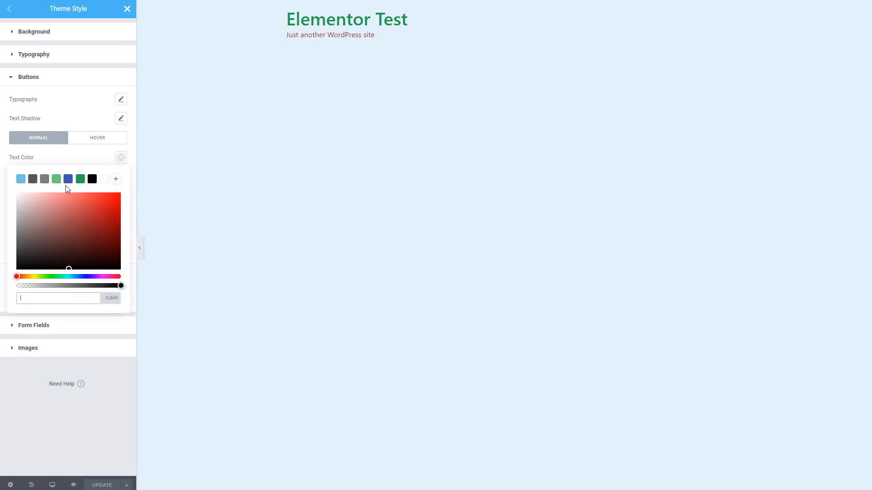
pyautogui.click(81, 179)
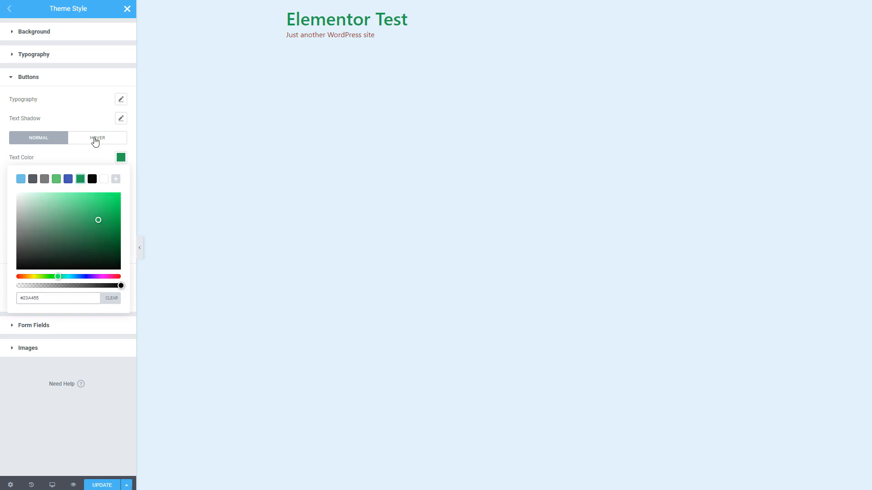
pyautogui.click(95, 139)
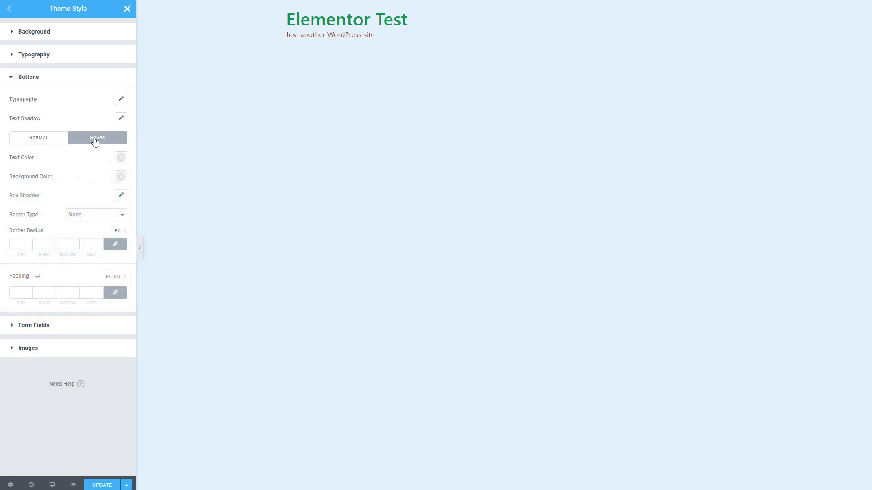
pyautogui.click(119, 158)
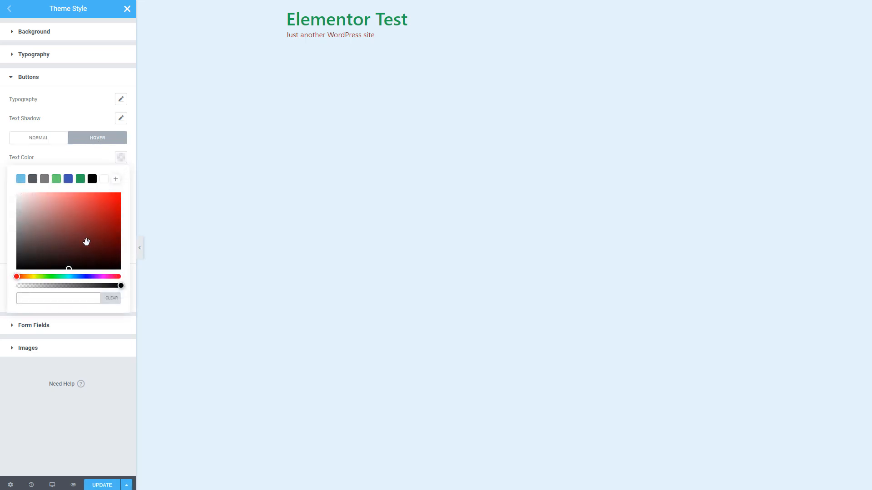
pyautogui.moveTo(69, 271); pyautogui.dragTo(13, 196)
pyautogui.click(50, 157)
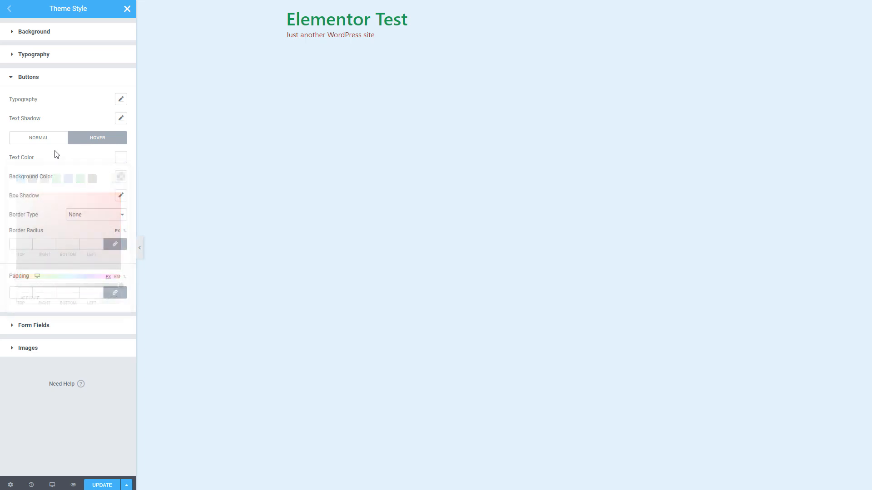
# - Give the normal button state a white #FFFFFF background and a Solid border, filling in the border width and border radius
pyautogui.click(51, 138)
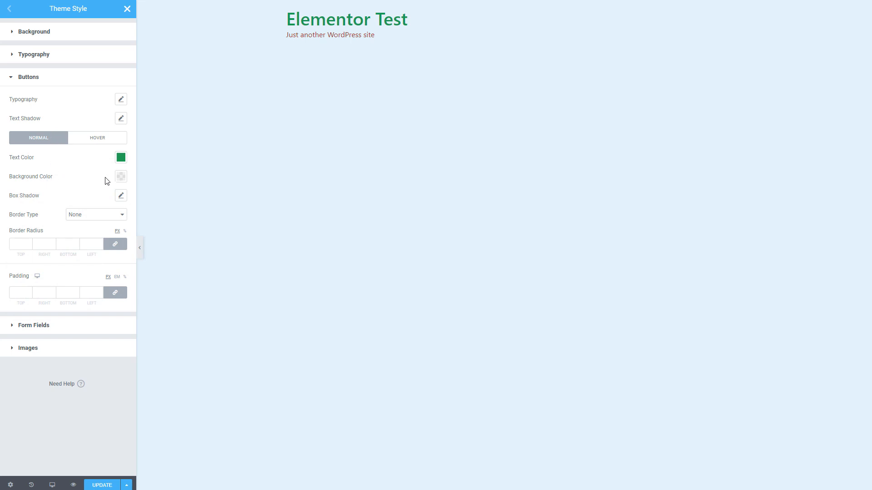
pyautogui.click(122, 179)
pyautogui.click(104, 199)
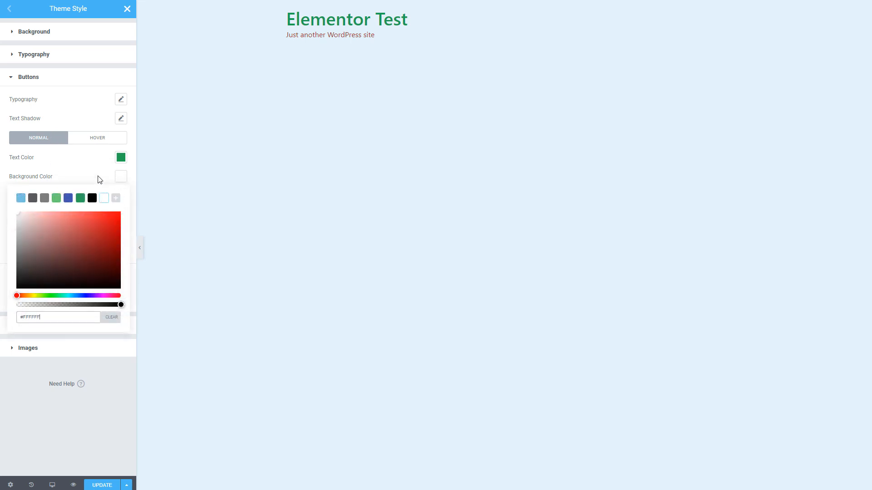
pyautogui.click(95, 174)
pyautogui.click(89, 217)
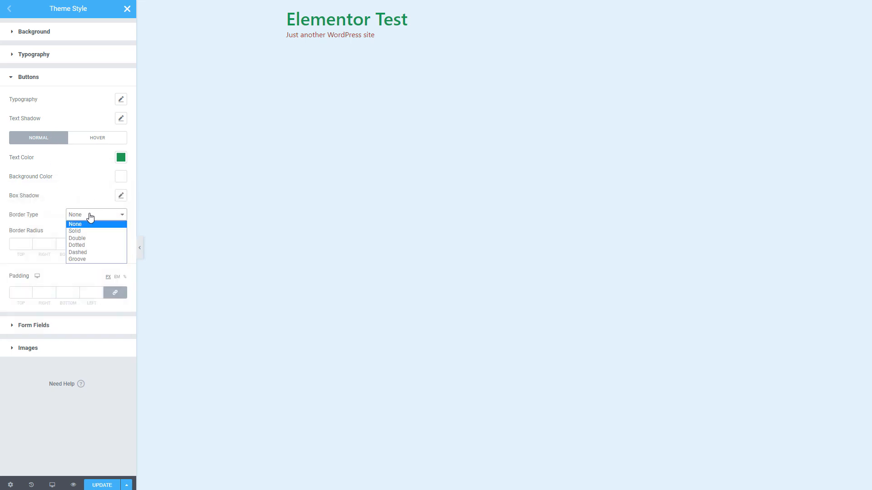
pyautogui.click(85, 231)
pyautogui.click(22, 249)
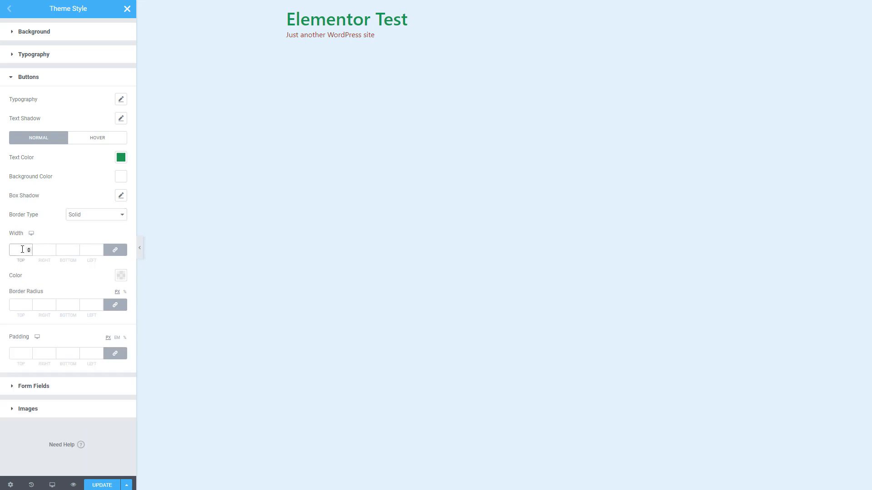
pyautogui.click(15, 303)
# - Set the background color of the button hover state to green #23A455
pyautogui.doubleClick(95, 143)
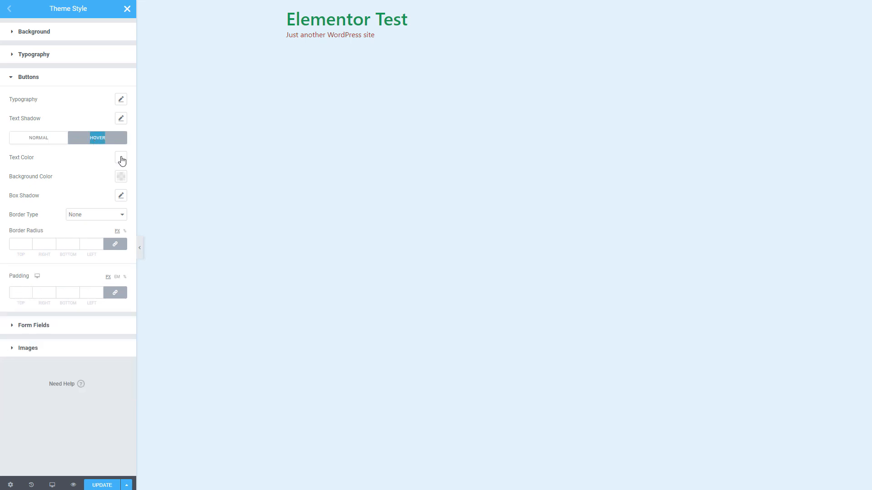
pyautogui.click(122, 178)
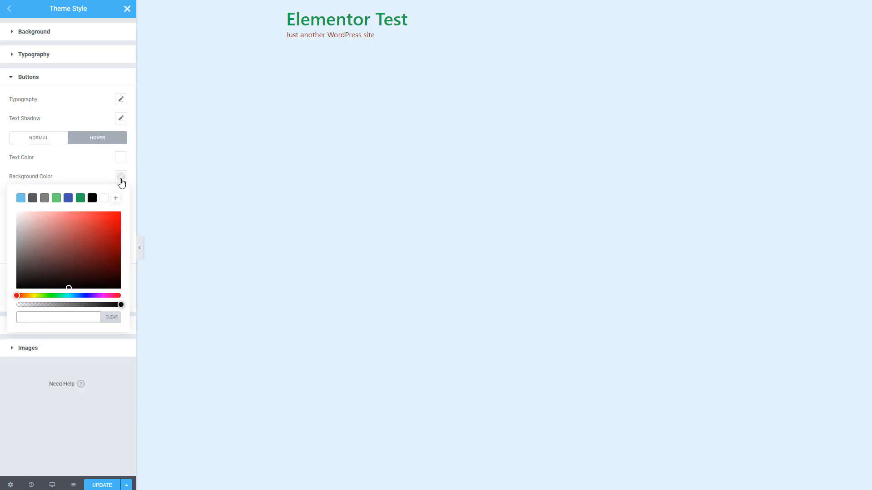
pyautogui.click(80, 198)
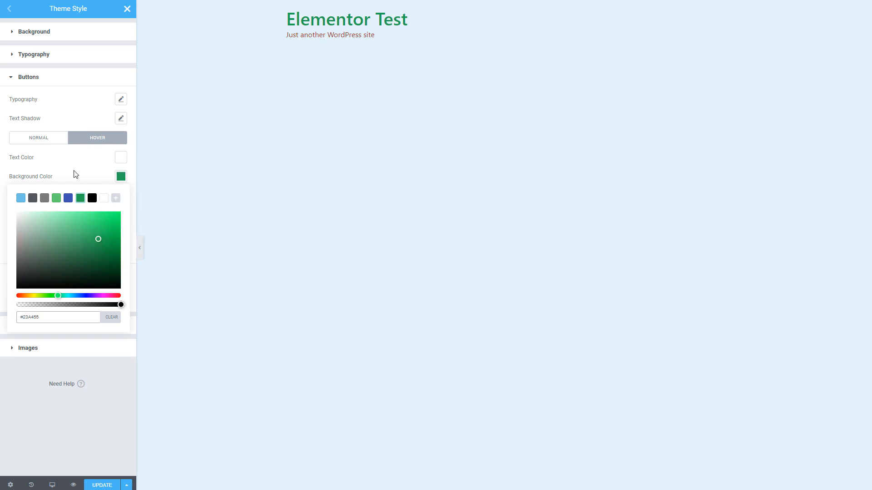
pyautogui.click(77, 174)
# - Give the button hover state a Solid border of width 2, color green #23A455 and radius 4 px, and update the theme style
pyautogui.click(80, 214)
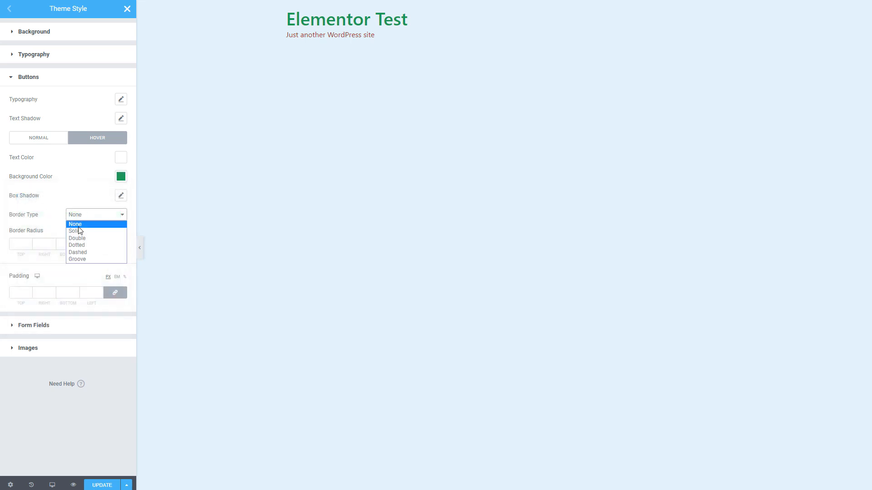
pyautogui.click(75, 231)
pyautogui.click(22, 250)
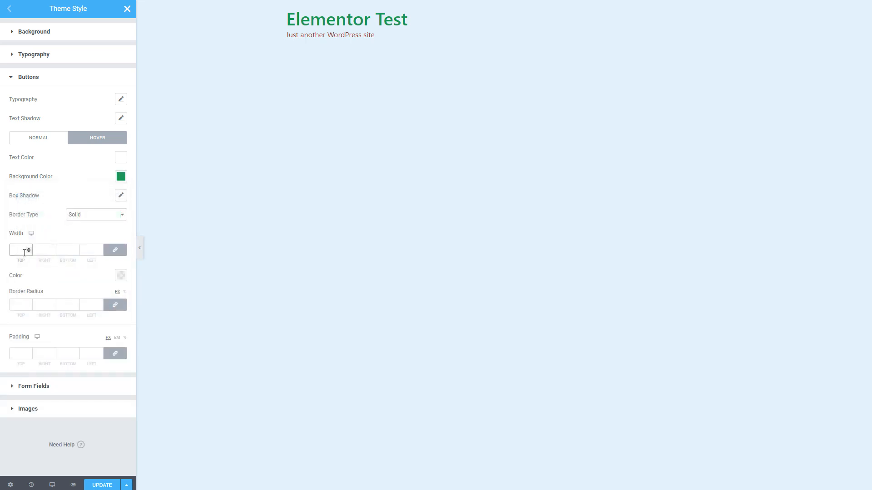
pyautogui.click(120, 275)
pyautogui.click(80, 297)
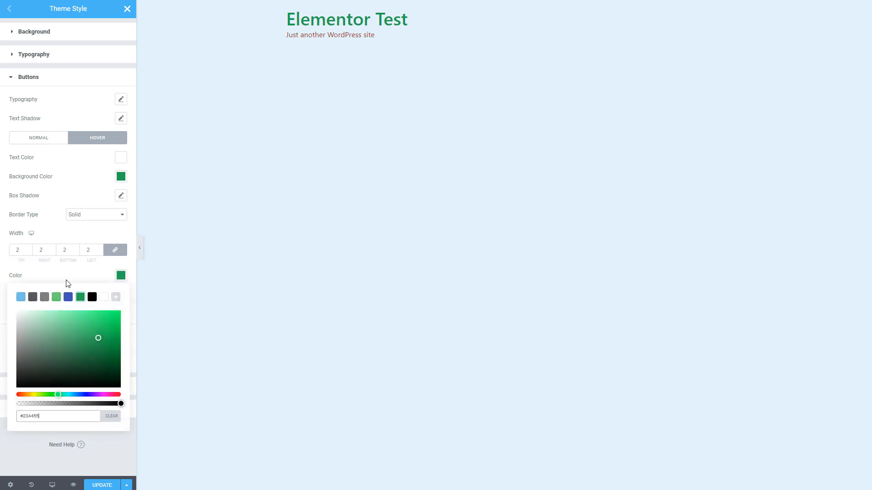
pyautogui.click(64, 274)
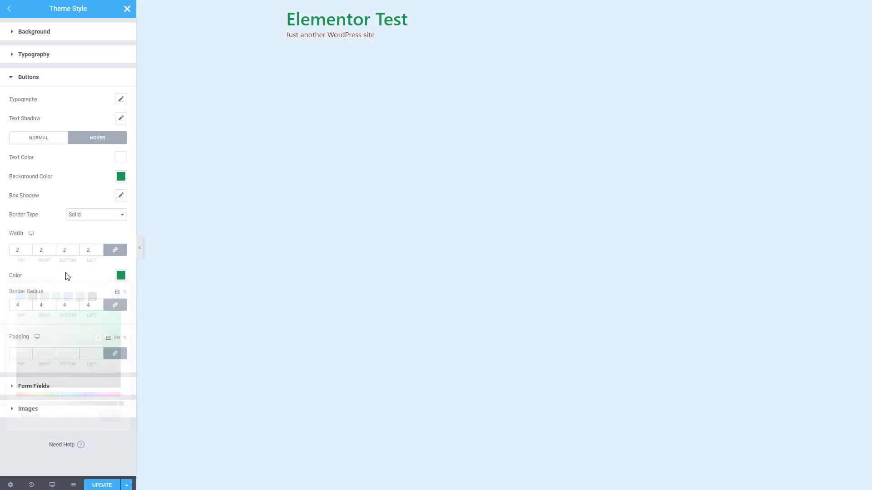
pyautogui.click(96, 487)
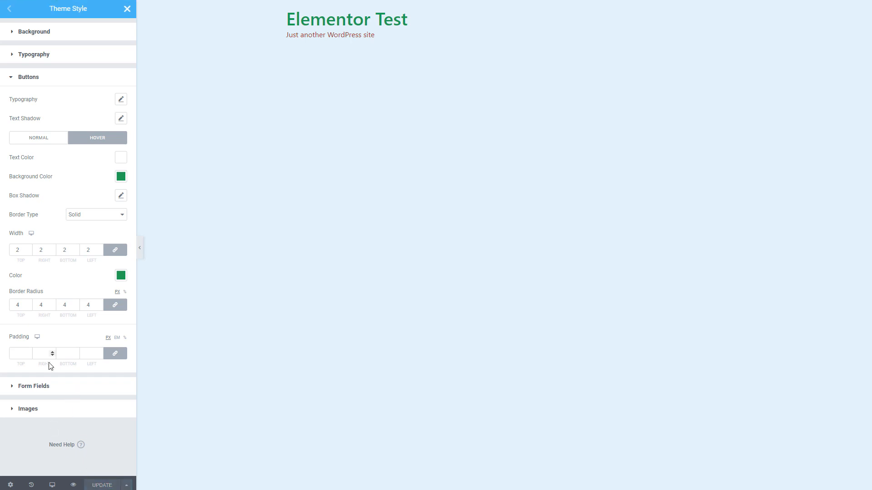
# - In the Theme Style image settings, give the normal state a Solid border with a width of 10
pyautogui.click(20, 408)
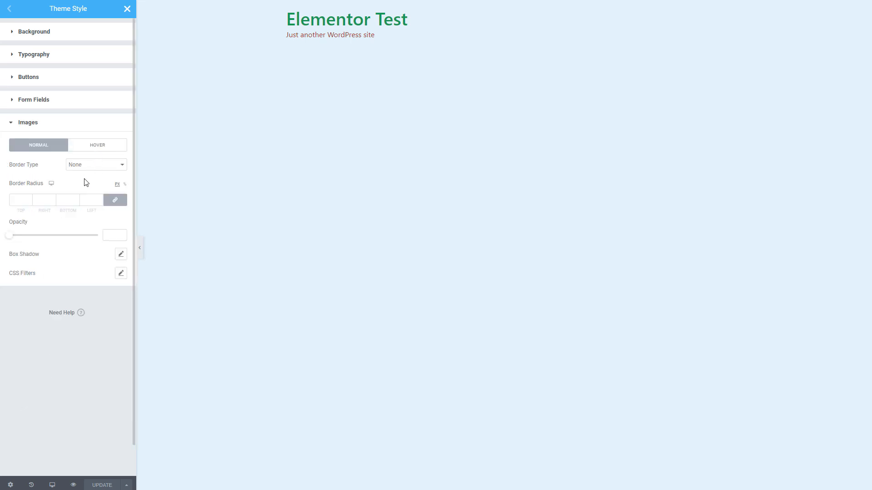
pyautogui.click(89, 168)
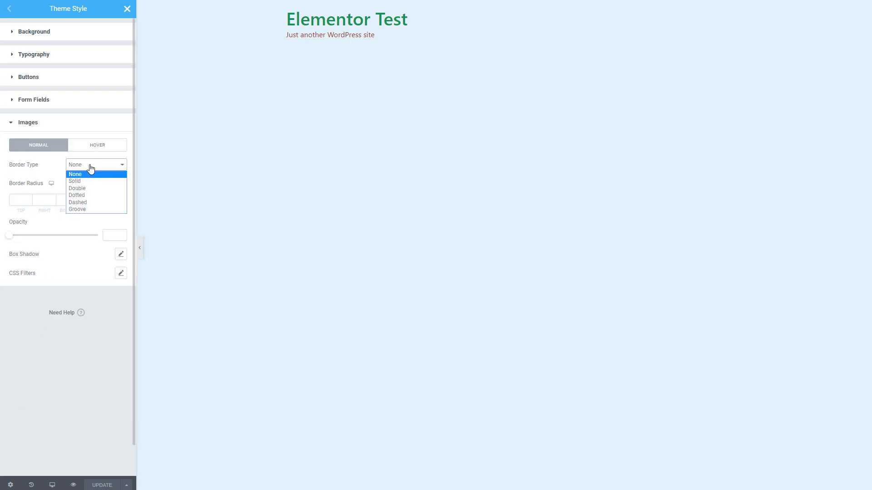
pyautogui.click(80, 181)
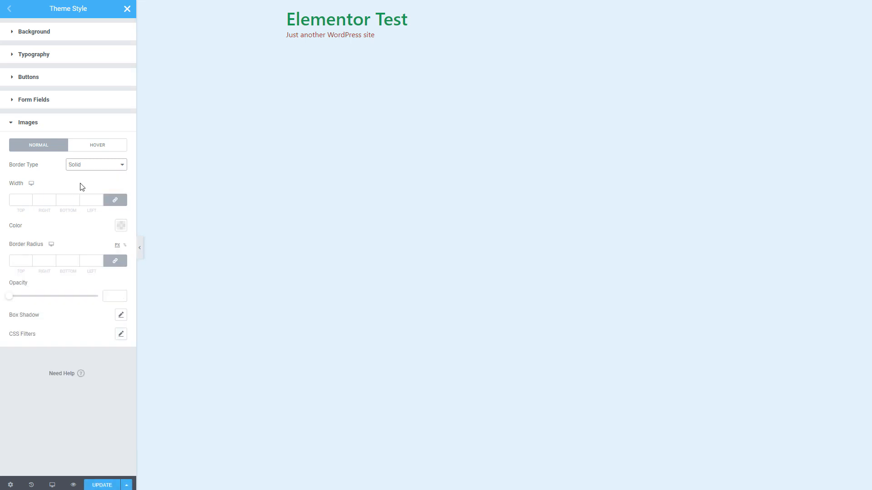
pyautogui.click(21, 202)
# - Set the image border color to a semi-transparent gray, update the theme style and close its settings
pyautogui.click(120, 226)
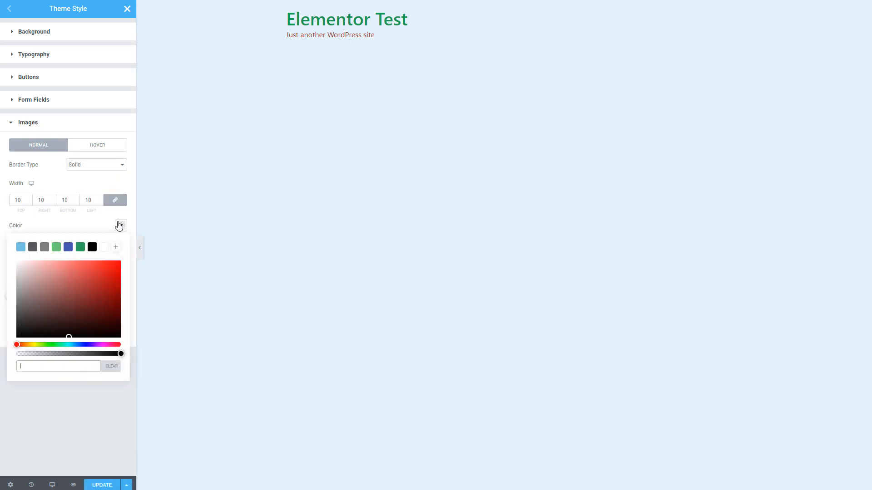
pyautogui.click(46, 248)
pyautogui.moveTo(119, 354); pyautogui.dragTo(37, 354)
pyautogui.click(108, 433)
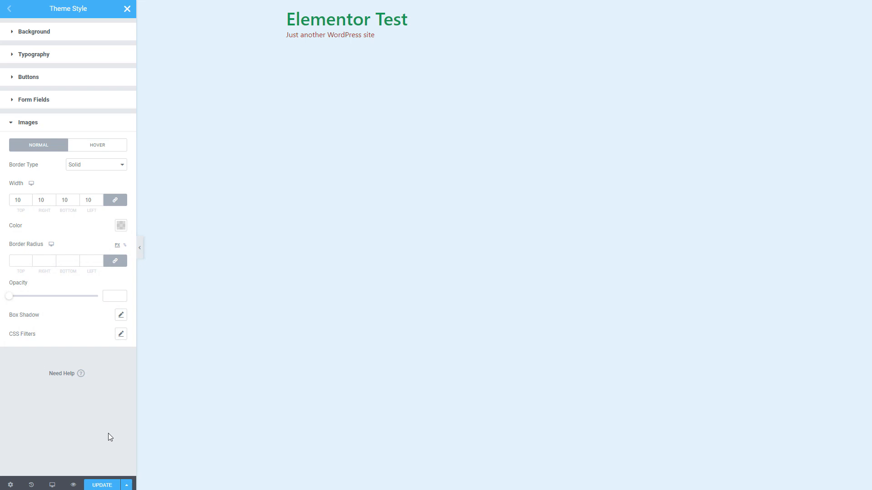
pyautogui.click(103, 485)
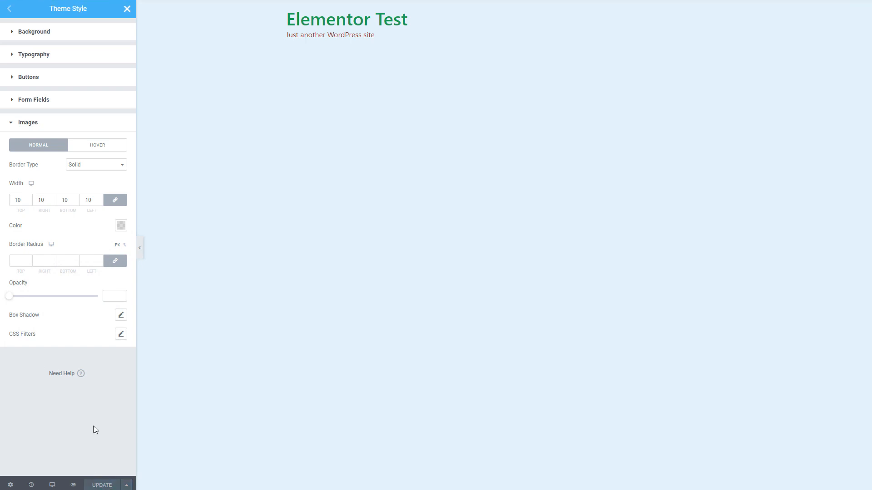
pyautogui.click(127, 9)
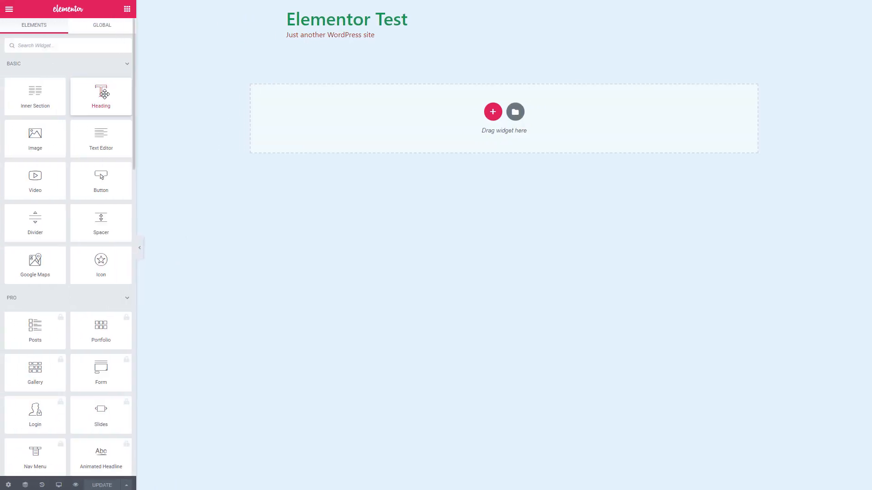
# - Add a single-column section to the page and set its top margin to 7 px
pyautogui.click(492, 112)
pyautogui.click(364, 138)
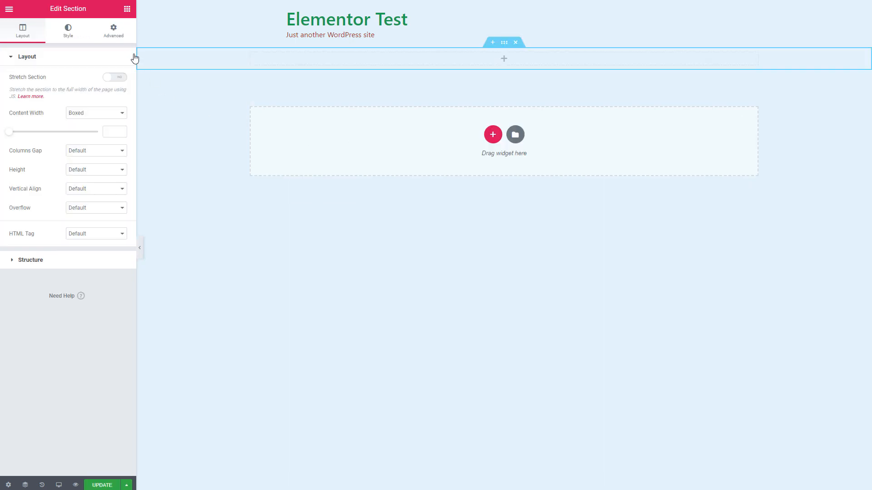
pyautogui.click(113, 30)
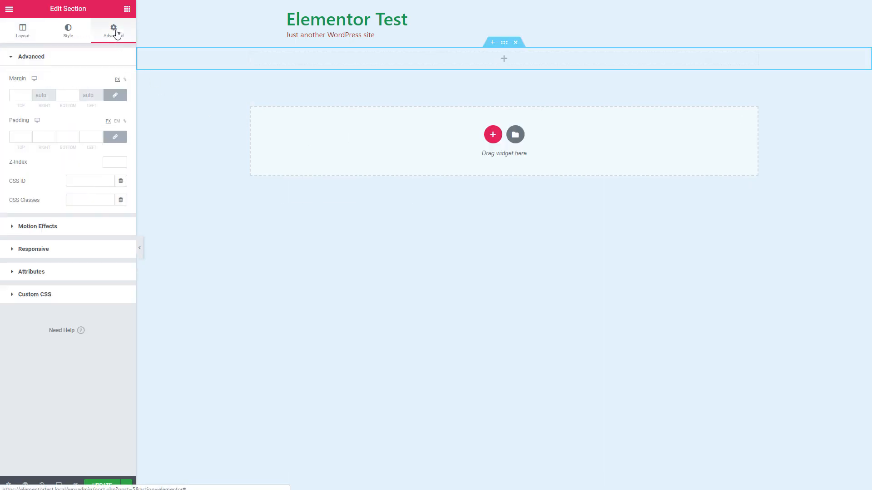
pyautogui.click(121, 96)
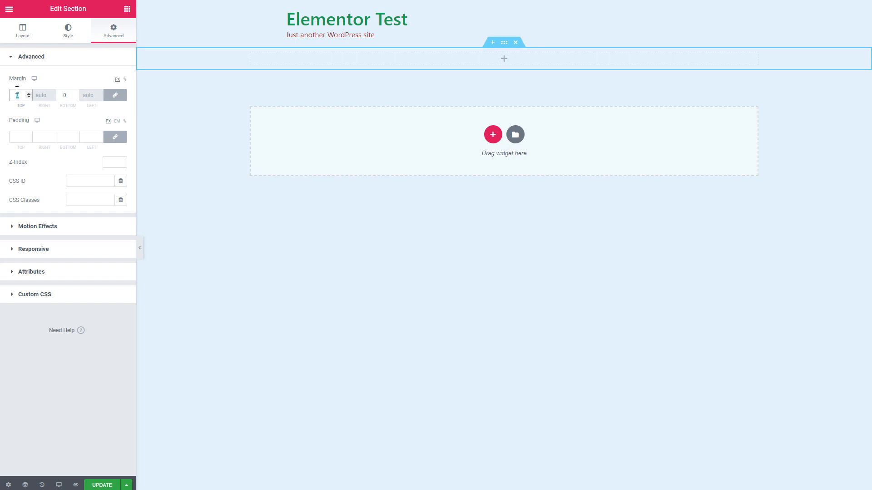
pyautogui.write('7')
# - Add a Heading widget titled "My Heading" to the section, with a Text Editor widget below it
pyautogui.click(504, 61)
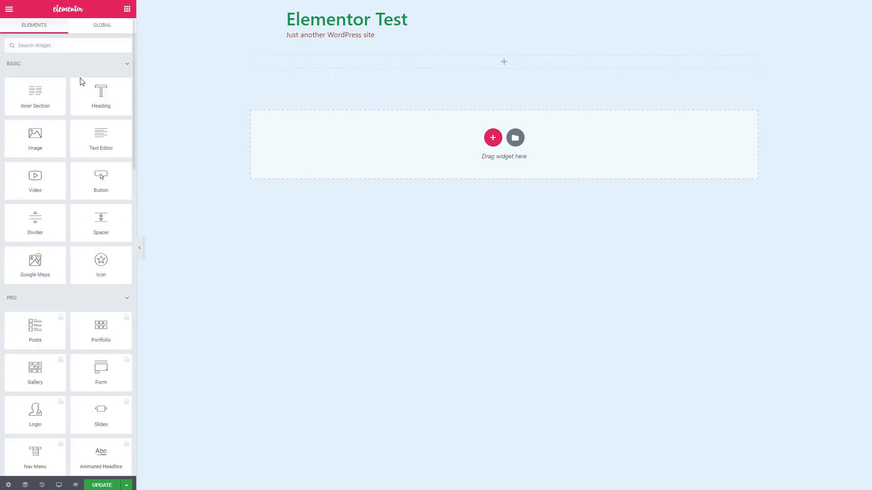
pyautogui.moveTo(81, 84); pyautogui.dragTo(377, 72)
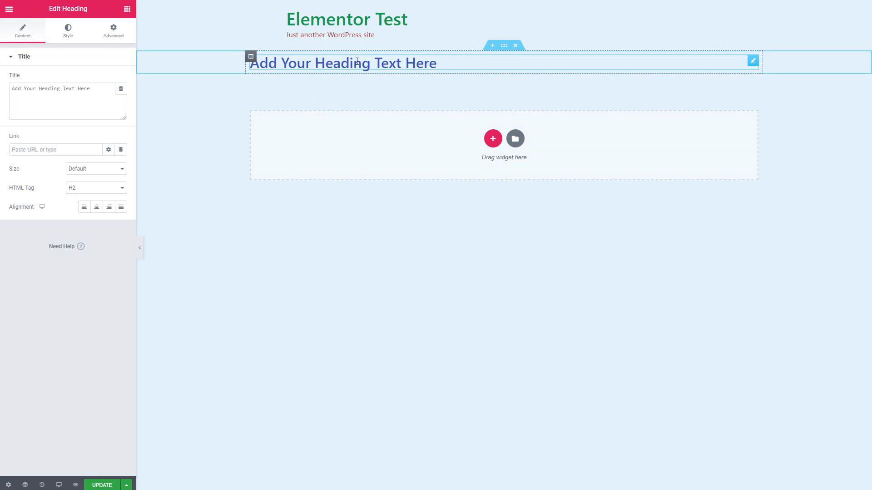
pyautogui.click(94, 89)
pyautogui.hotkey('ctrl', 'a')
pyautogui.write('My Heading')
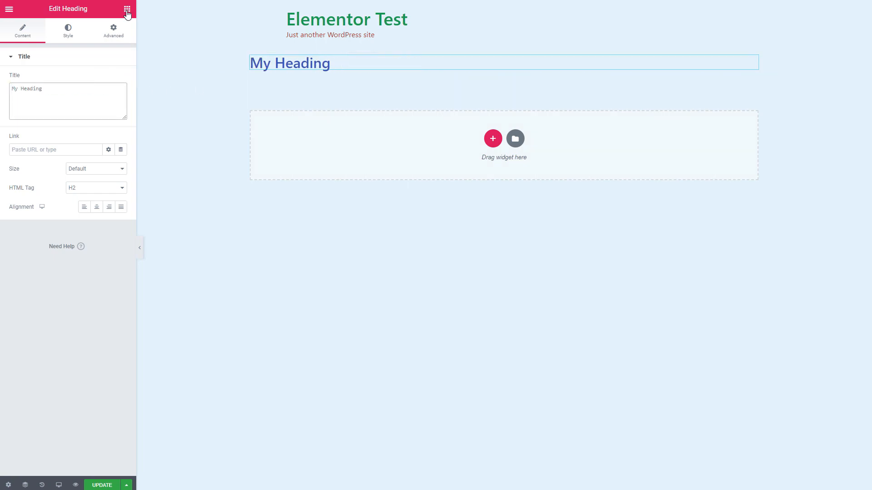
pyautogui.click(127, 13)
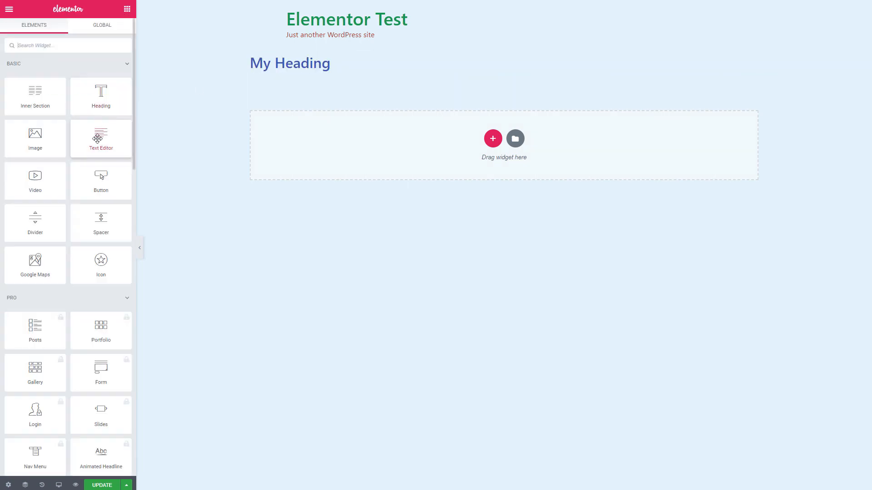
pyautogui.moveTo(98, 138); pyautogui.dragTo(350, 102)
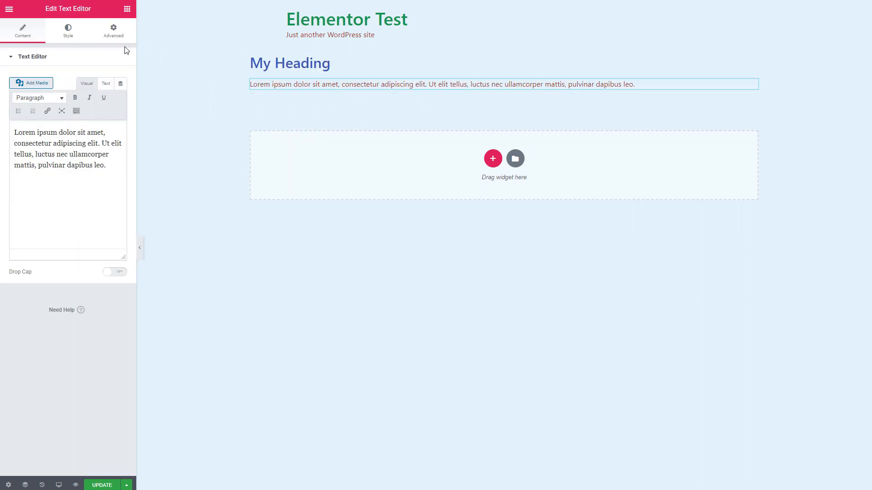
# - Add an Image widget below the text, showing city_bg1-1.jpg at the Medium - 300 x 300 size
pyautogui.click(126, 13)
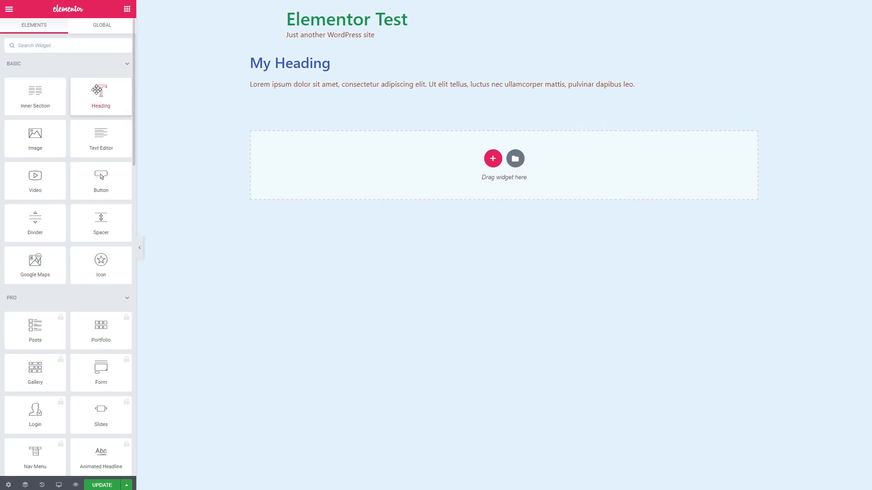
pyautogui.moveTo(32, 136); pyautogui.dragTo(481, 161)
pyautogui.click(71, 122)
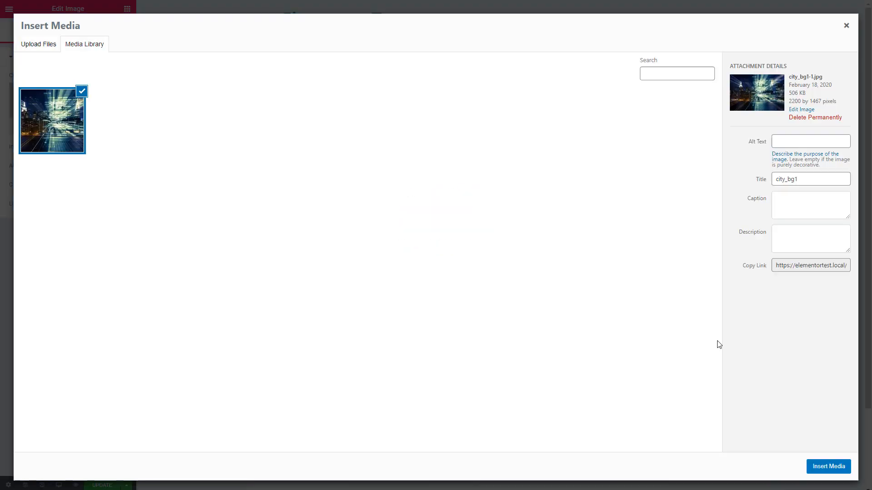
pyautogui.click(827, 466)
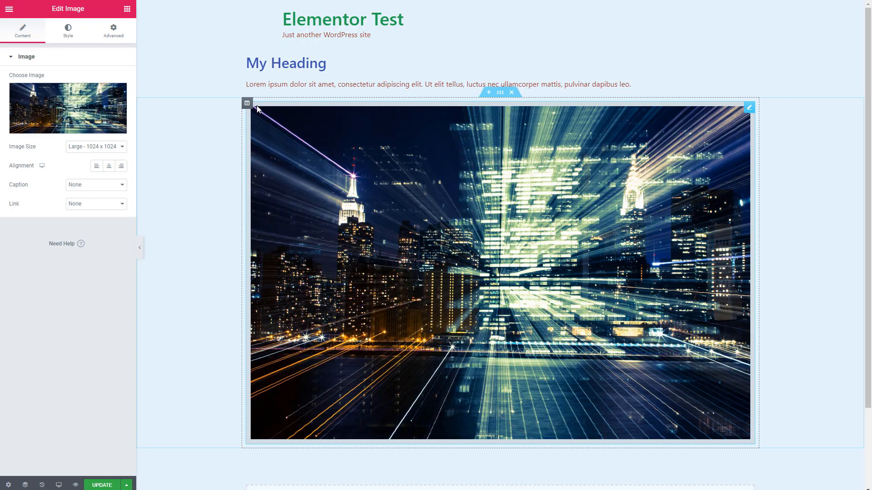
pyautogui.click(76, 148)
pyautogui.click(80, 164)
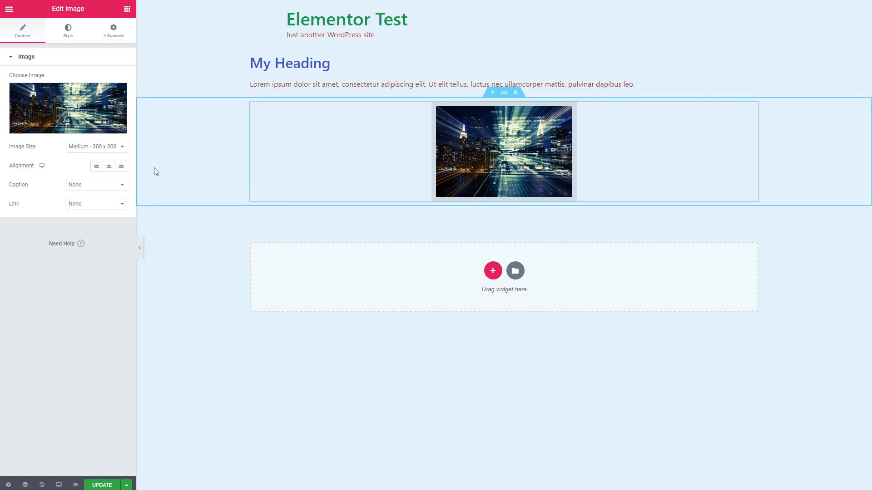
# - Add a Button widget below the image and update the page
pyautogui.click(127, 9)
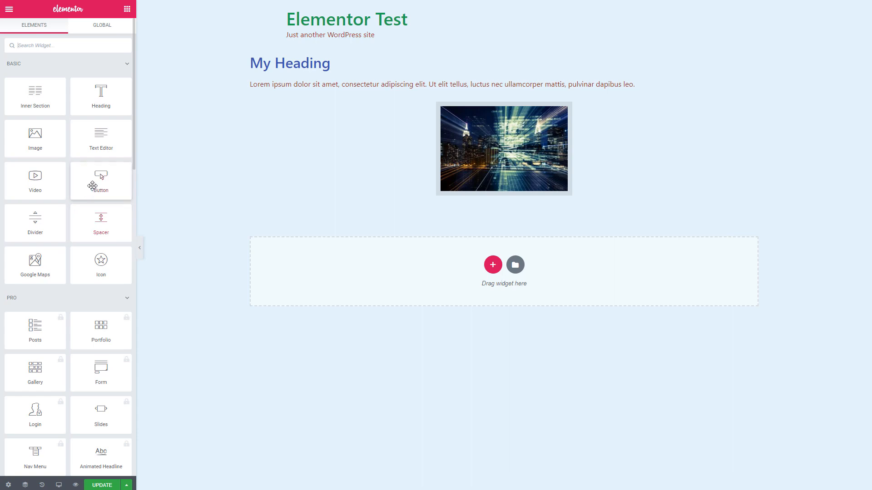
pyautogui.moveTo(98, 178); pyautogui.dragTo(266, 218)
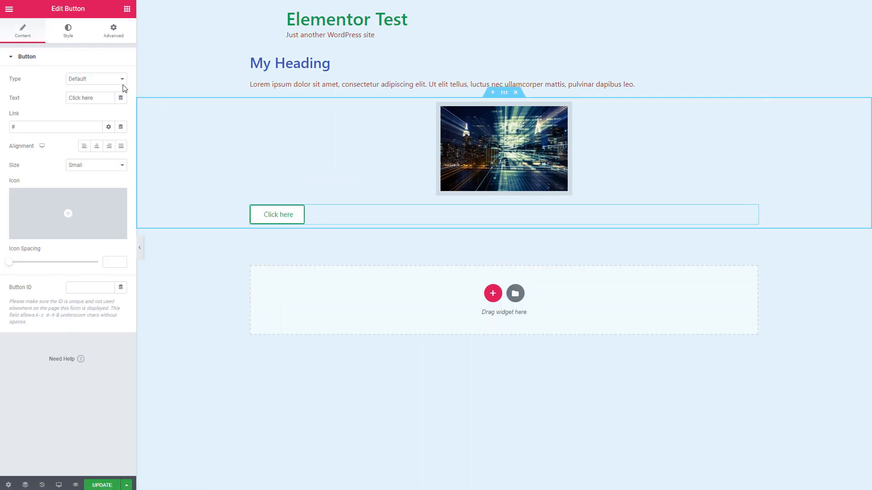
pyautogui.click(102, 485)
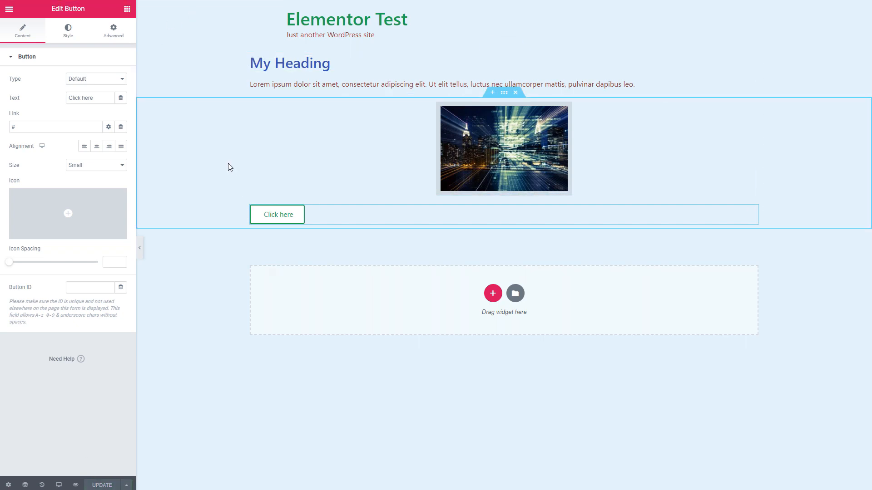
# - Preview the page changes and exit the Elementor editor to the WordPress dashboard
pyautogui.click(10, 10)
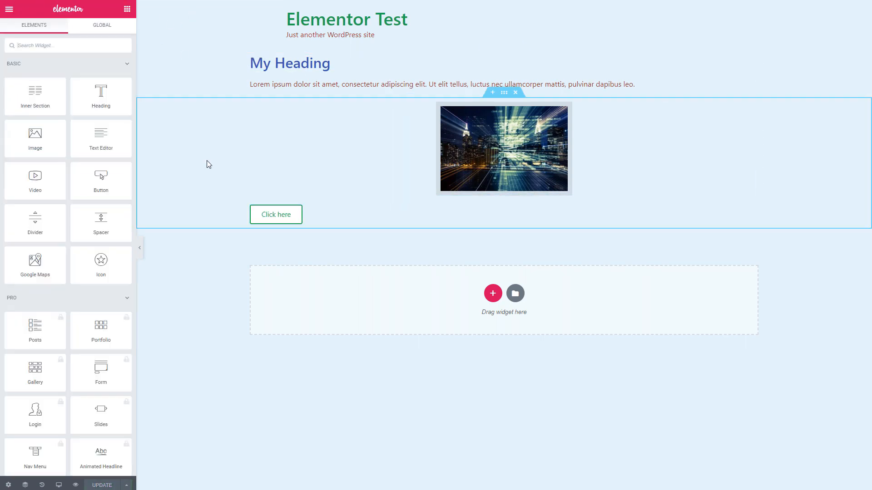
pyautogui.click(75, 485)
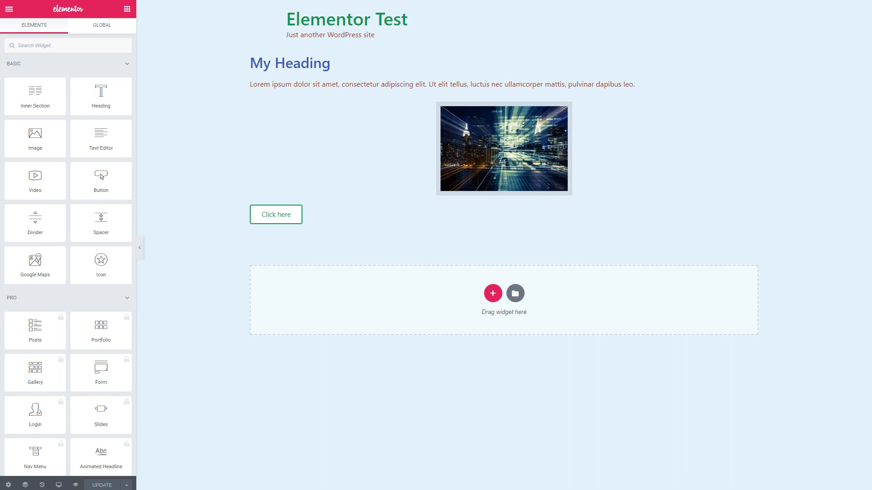
pyautogui.click(9, 9)
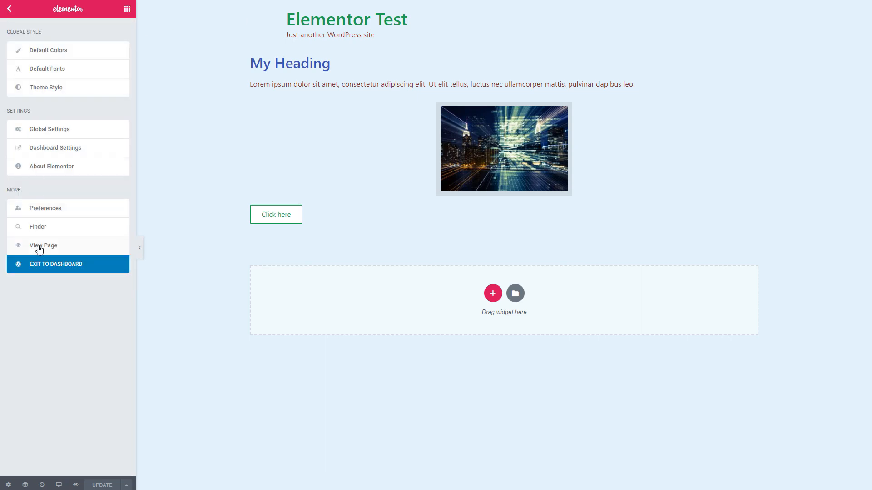
pyautogui.click(40, 264)
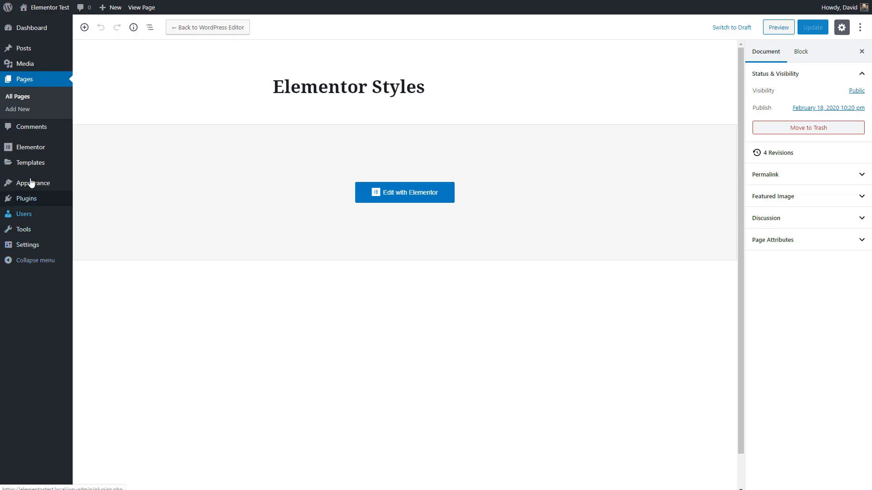
# - Create a new page titled "Elementor Style Check" and publish it
pyautogui.click(15, 110)
pyautogui.write('Element')
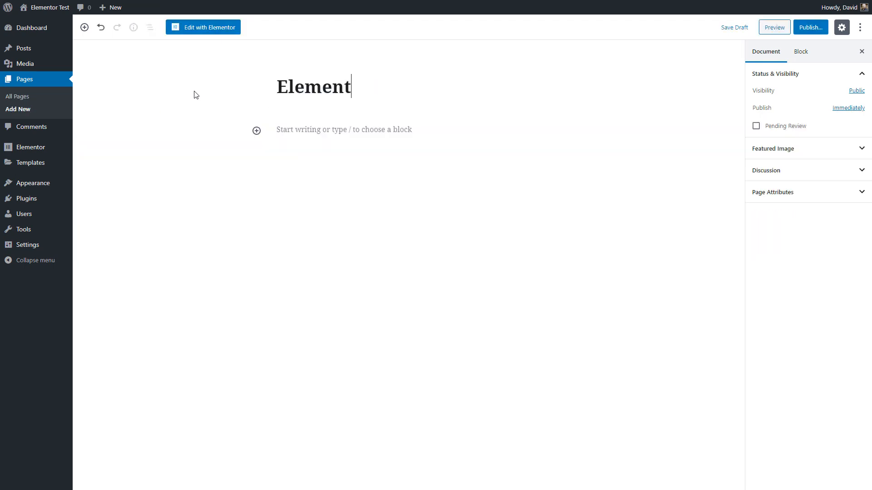
pyautogui.write('or Styl')
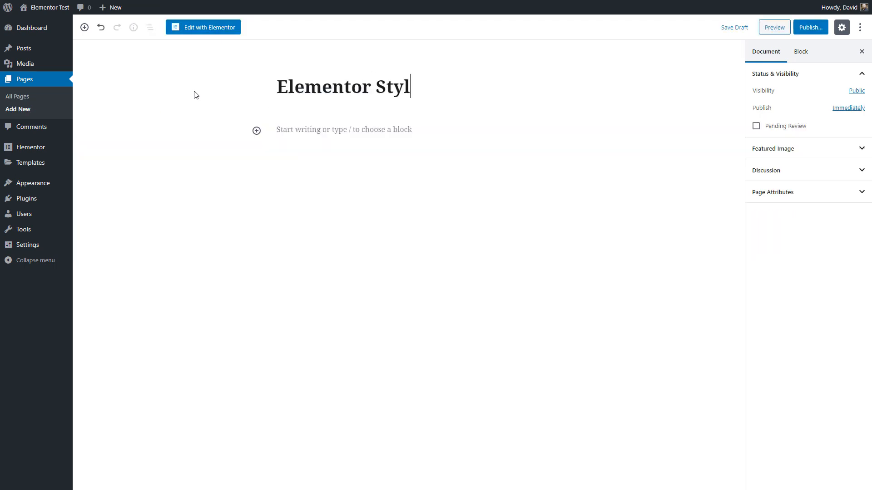
pyautogui.write('e Check')
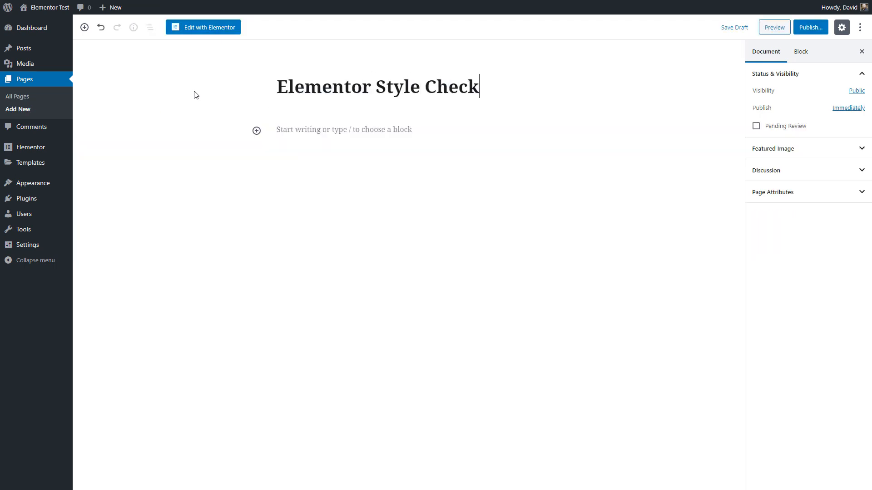
pyautogui.click(803, 28)
pyautogui.click(820, 27)
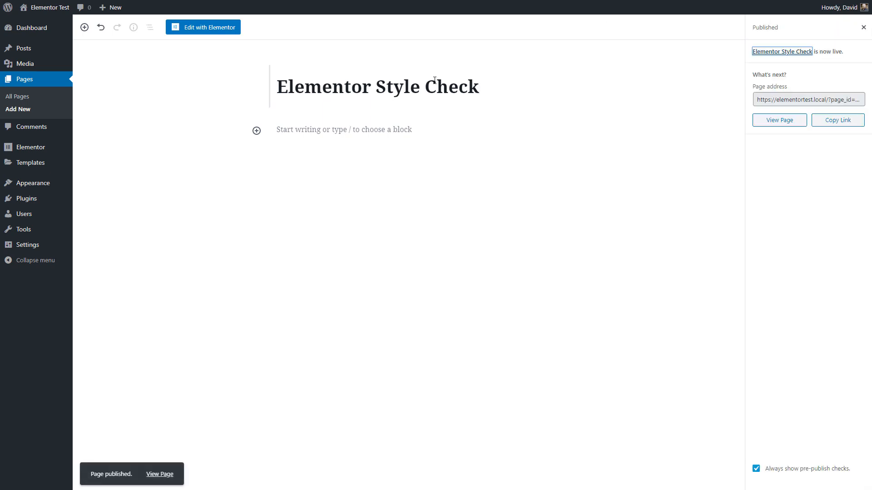
# - Open the new page in the Elementor editor and hide its title in the page settings
pyautogui.click(215, 28)
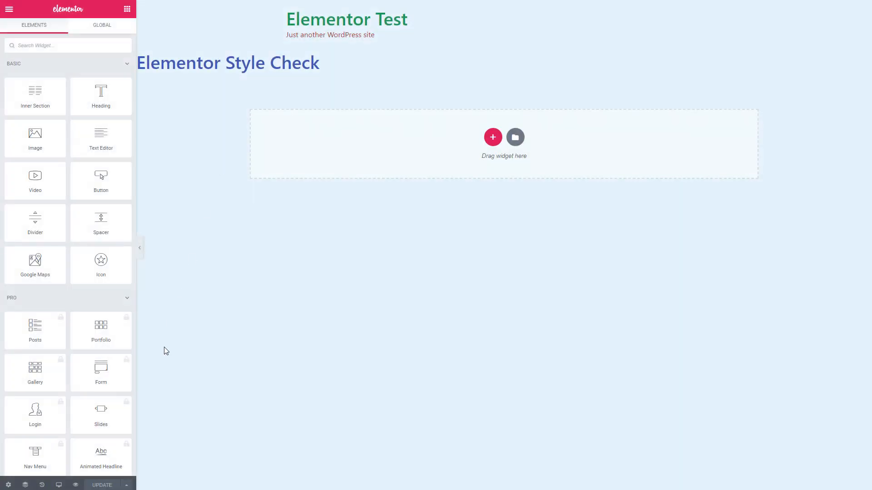
pyautogui.click(9, 484)
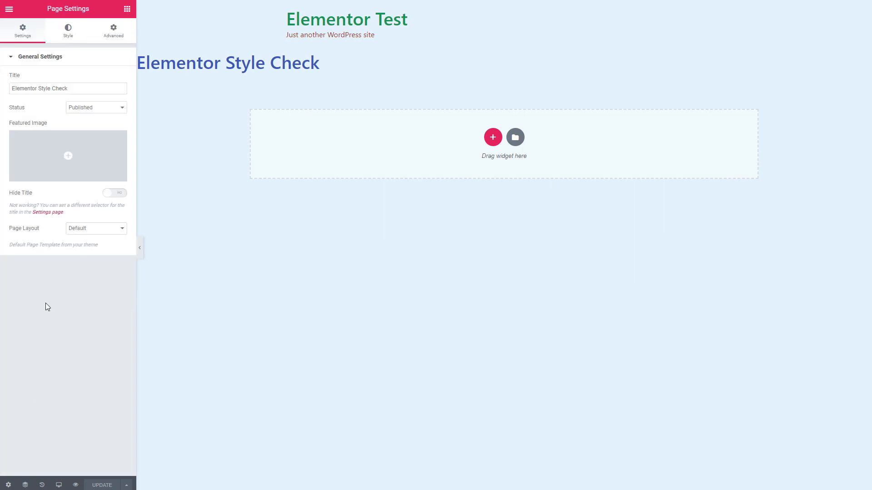
pyautogui.click(123, 193)
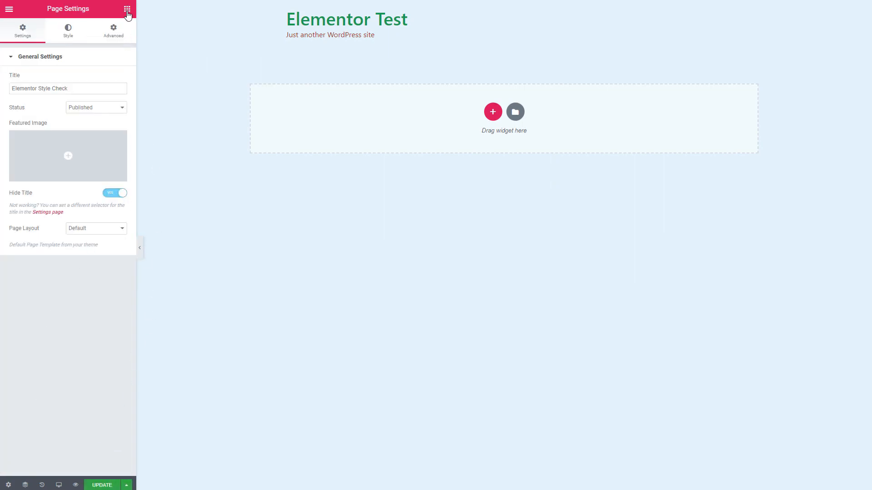
# - Add a single-column section to the page and set its top margin to 70 px
pyautogui.click(127, 8)
pyautogui.click(492, 112)
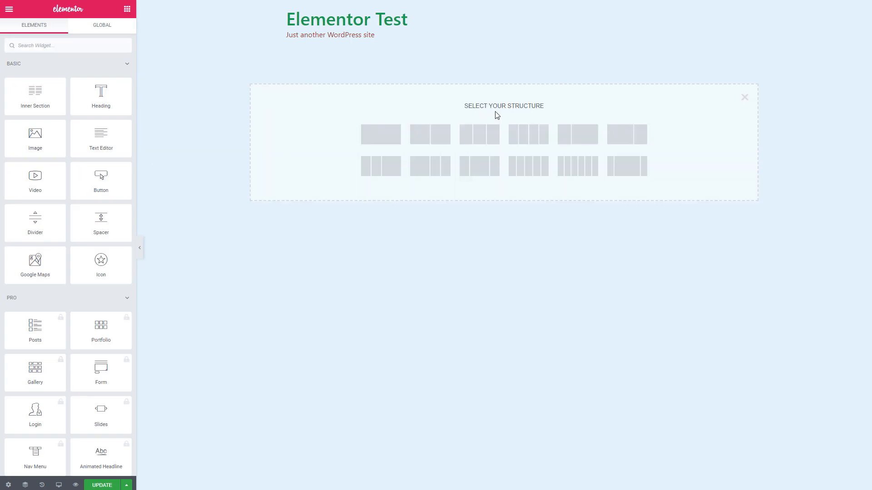
pyautogui.click(391, 138)
pyautogui.click(113, 31)
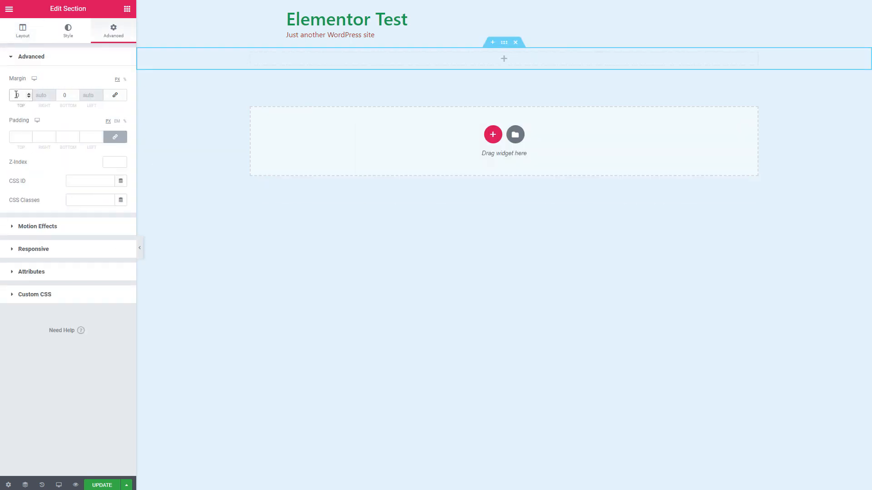
pyautogui.write('70')
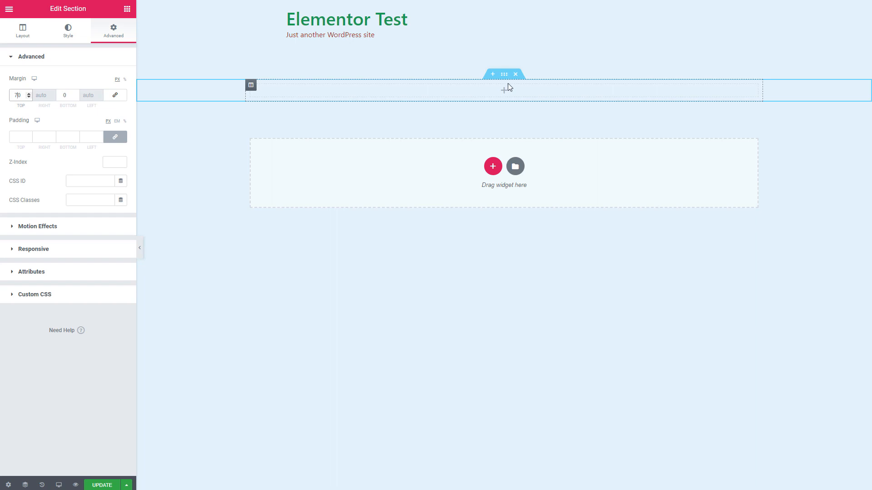
# - Place a Heading widget in the section with a Text Editor widget below it
pyautogui.click(129, 8)
pyautogui.moveTo(95, 102); pyautogui.dragTo(366, 87)
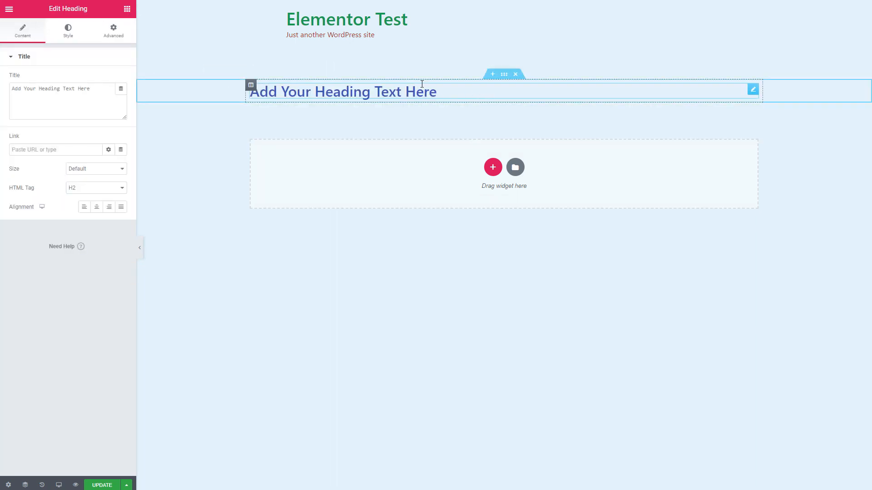
pyautogui.click(127, 9)
pyautogui.moveTo(101, 136); pyautogui.dragTo(305, 100)
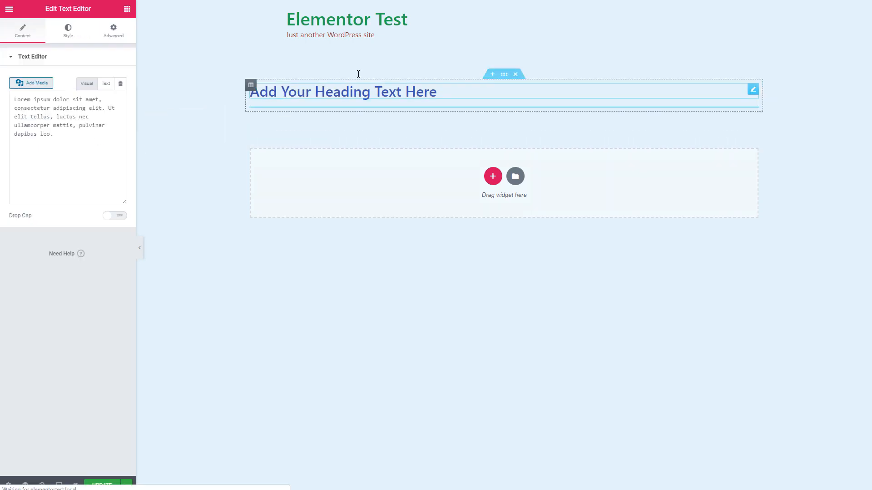
# - Add an Image widget showing the night city picture below the text and choose a smaller image size
pyautogui.click(127, 8)
pyautogui.moveTo(35, 136); pyautogui.dragTo(274, 123)
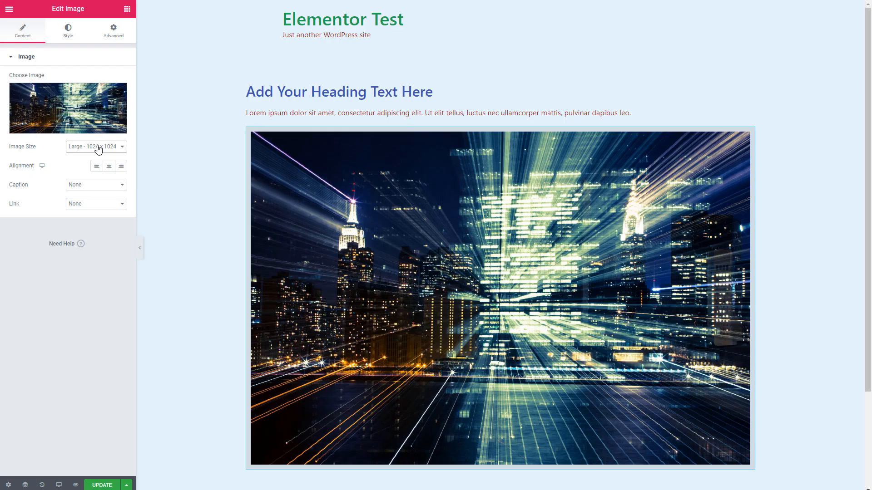
pyautogui.click(97, 146)
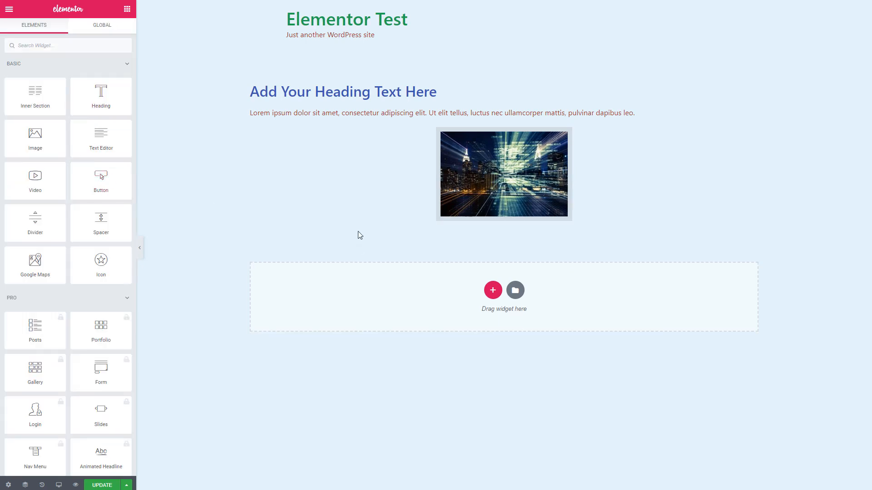
# - Add a Button widget below the image and preview the updated page
pyautogui.moveTo(111, 186); pyautogui.dragTo(285, 241)
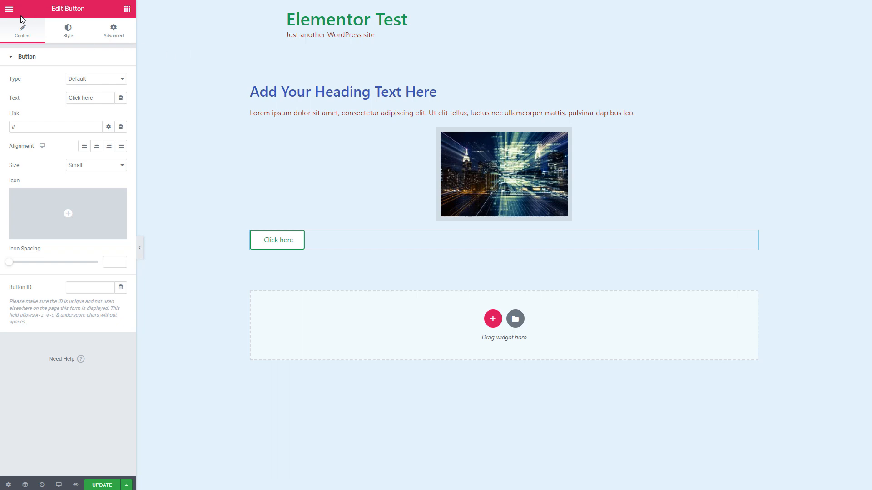
pyautogui.click(93, 485)
pyautogui.click(76, 485)
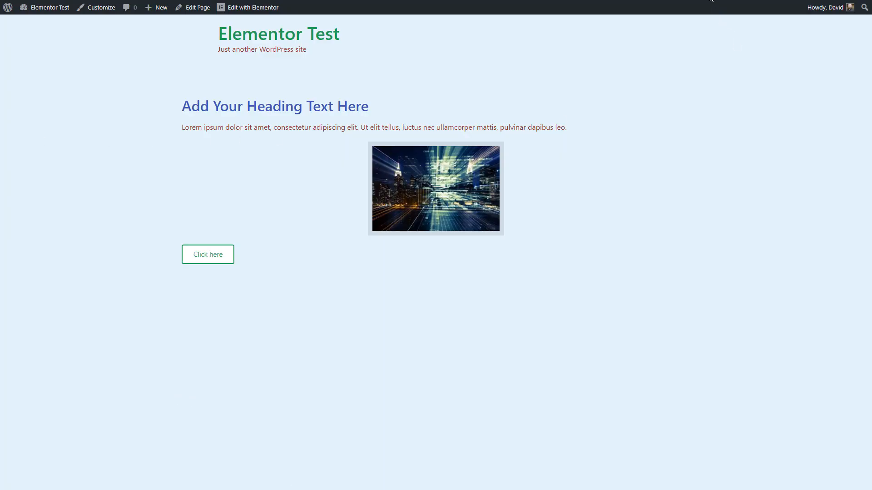
pyautogui.click(710, 0)
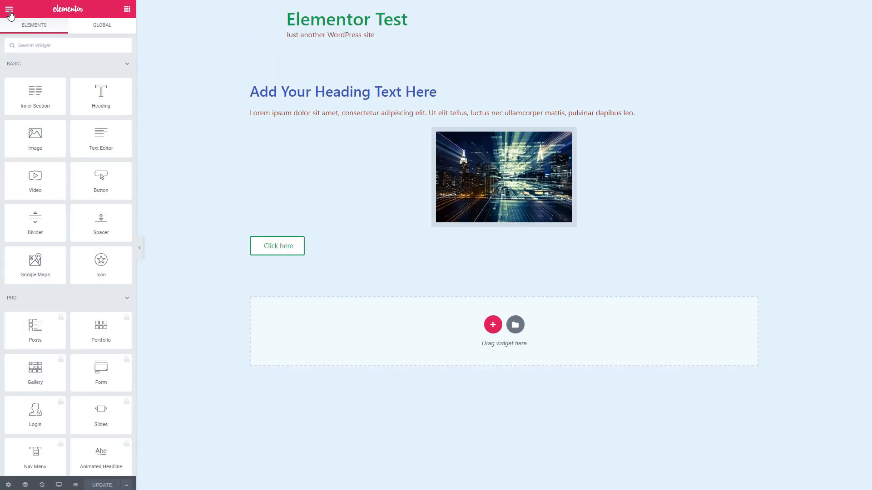
# - Set the body font family to Open Sans in the global Theme Style typography
pyautogui.click(9, 9)
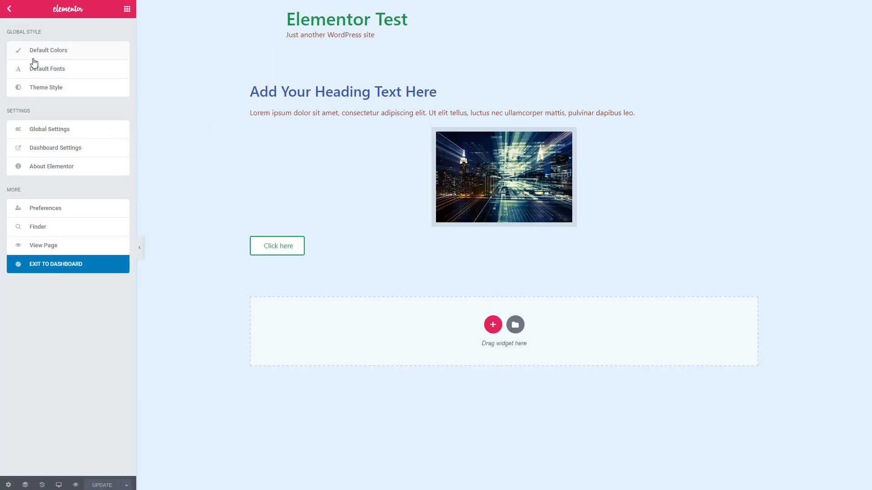
pyautogui.click(42, 90)
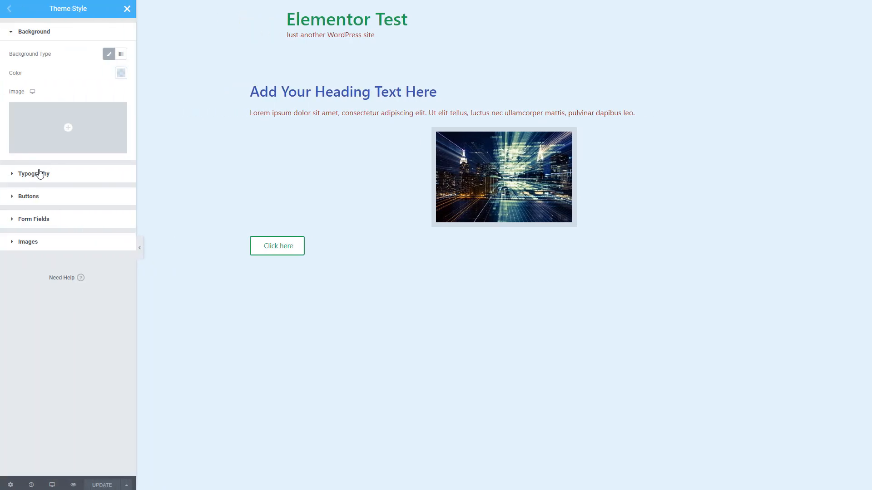
pyautogui.click(39, 173)
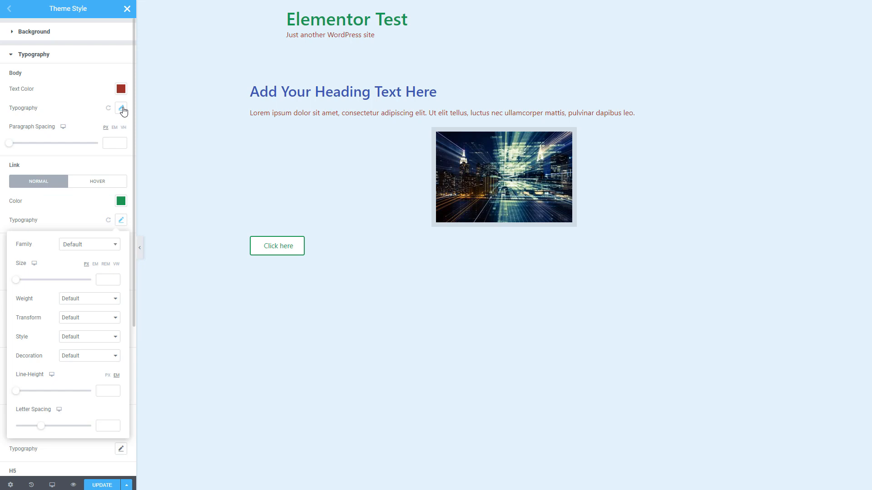
pyautogui.click(121, 108)
pyautogui.click(89, 132)
pyautogui.write('open')
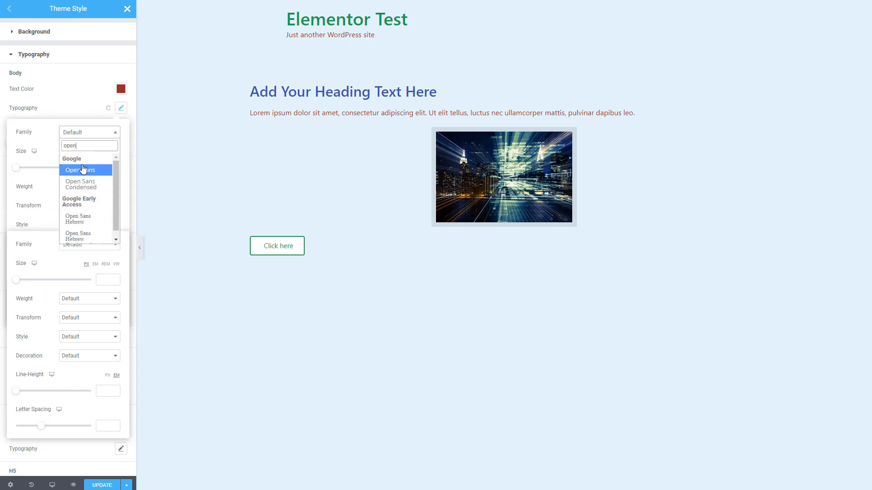
pyautogui.click(83, 170)
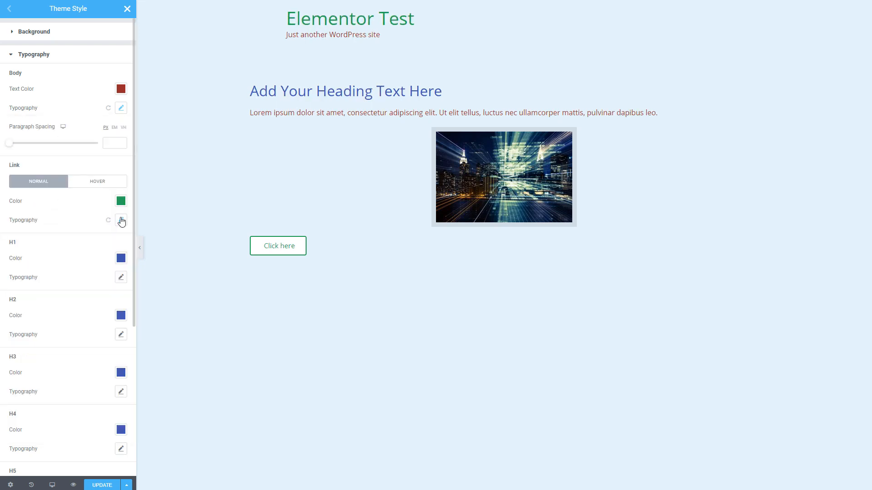
# - Set the H1, H2 and H3 font family to Open Sans and update the theme style
pyautogui.click(121, 335)
pyautogui.click(90, 359)
pyautogui.write('open')
pyautogui.click(80, 398)
pyautogui.click(121, 393)
pyautogui.click(90, 416)
pyautogui.write('open')
pyautogui.click(75, 339)
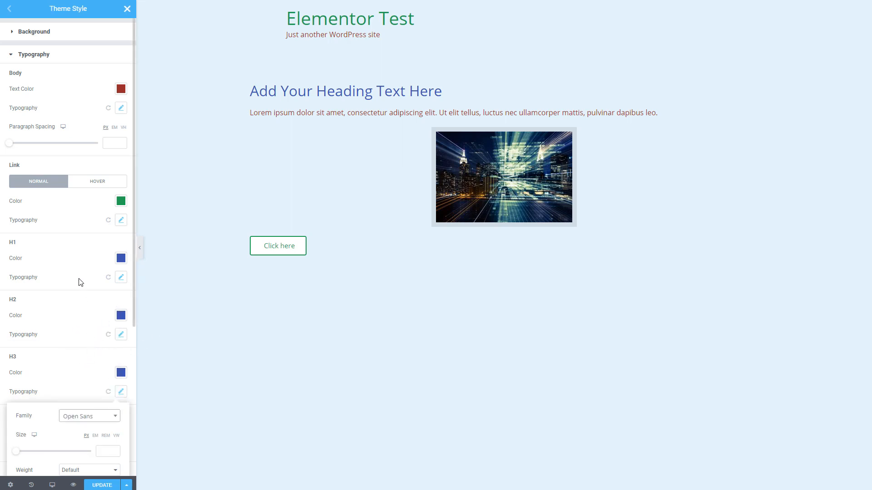
pyautogui.click(104, 485)
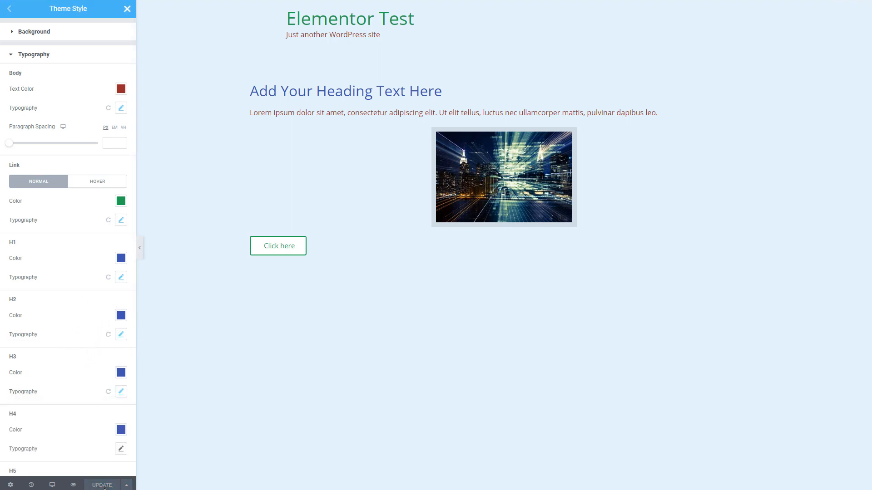
# - Preview the page with the new fonts and exit the Elementor editor to the WordPress dashboard
pyautogui.click(73, 485)
pyautogui.click(14, 12)
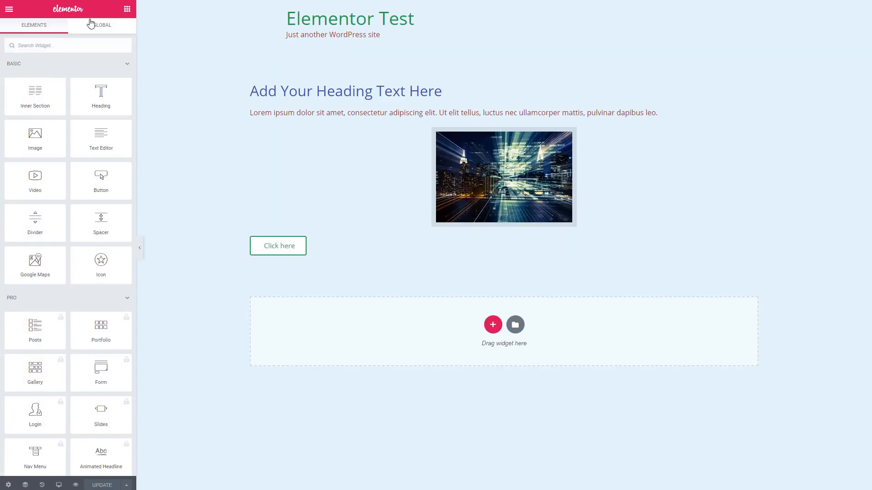
pyautogui.click(14, 12)
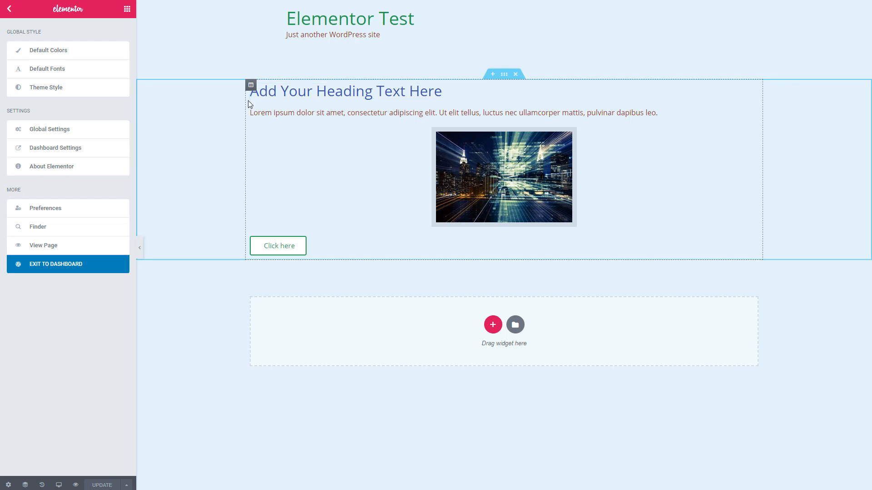
pyautogui.click(65, 267)
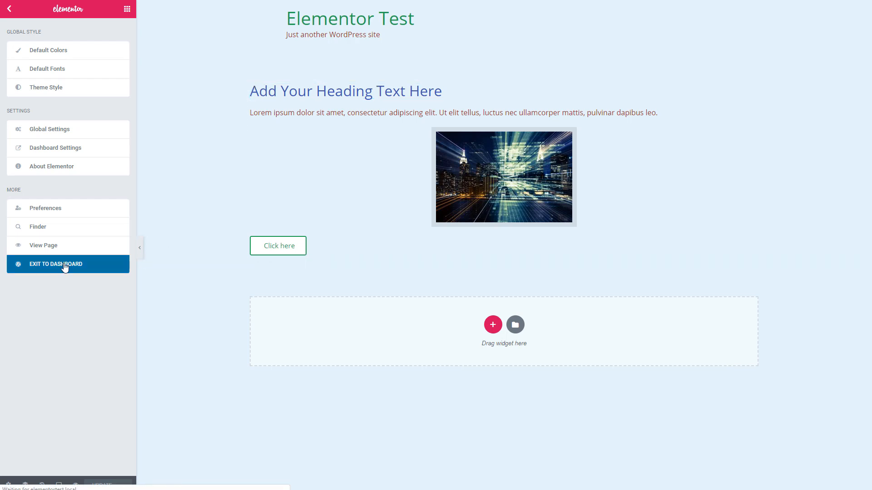
# - Create a new post titled "Gutenberg Test"
pyautogui.moveTo(33, 50)
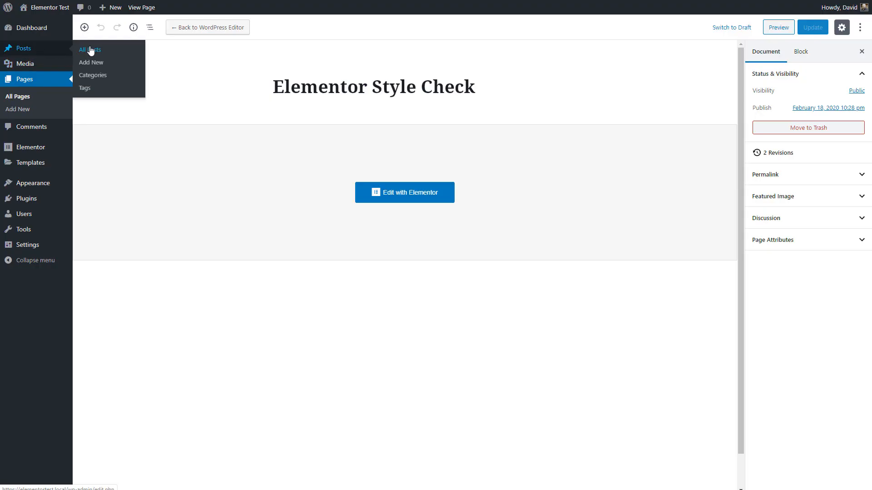
pyautogui.click(92, 63)
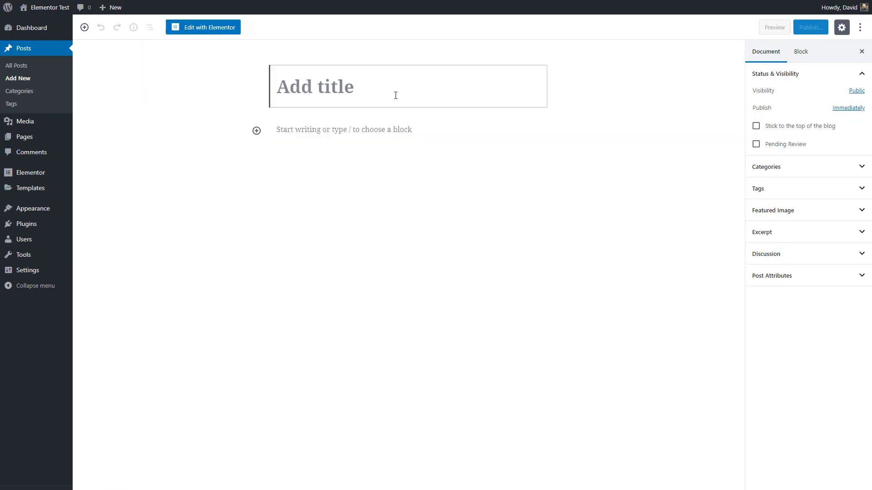
pyautogui.write('Gutenbe')
pyautogui.write('TEst')
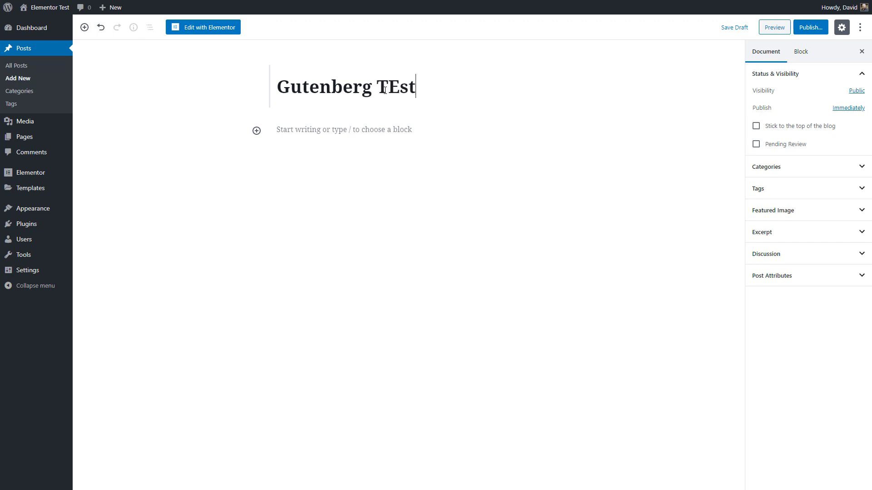
pyautogui.press('BackSpace')
pyautogui.press('BackSpace')
pyautogui.press('BackSpace')
pyautogui.write('est')
# - Copy a 25-word placeholder text from the text generator and paste it as the post's first paragraph
pyautogui.click(373, 126)
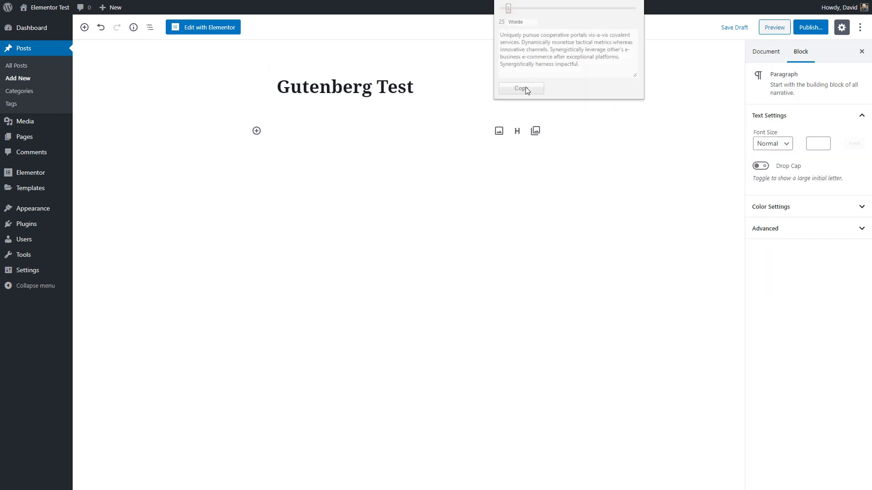
pyautogui.click(525, 88)
pyautogui.click(317, 133)
pyautogui.hotkey('ctrl', 'v')
# - Insert an Image block with city_bg1 from the media library below the paragraph and set its size to Medium
pyautogui.press('Return')
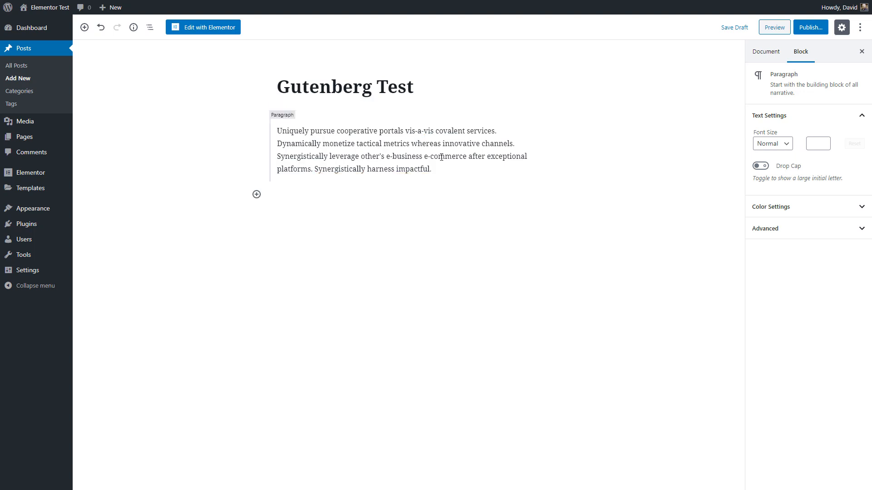
pyautogui.write('/i')
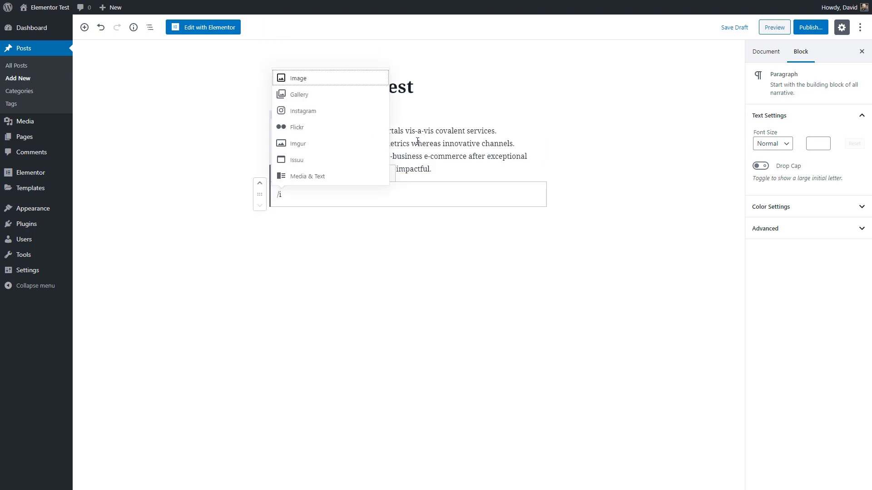
pyautogui.click(323, 78)
pyautogui.click(426, 241)
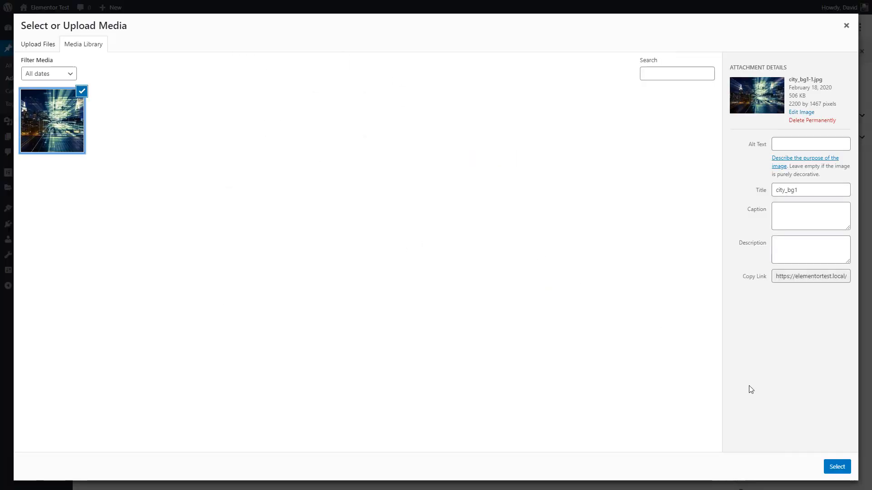
pyautogui.click(836, 468)
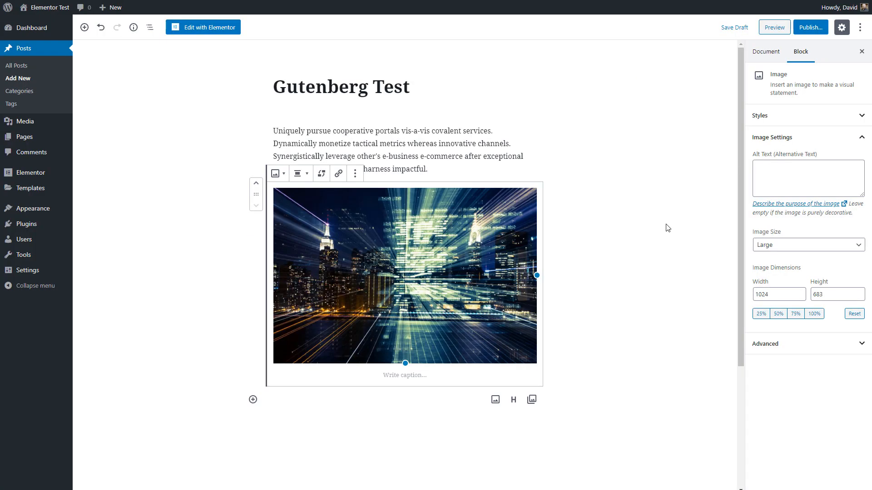
pyautogui.click(768, 245)
pyautogui.click(775, 267)
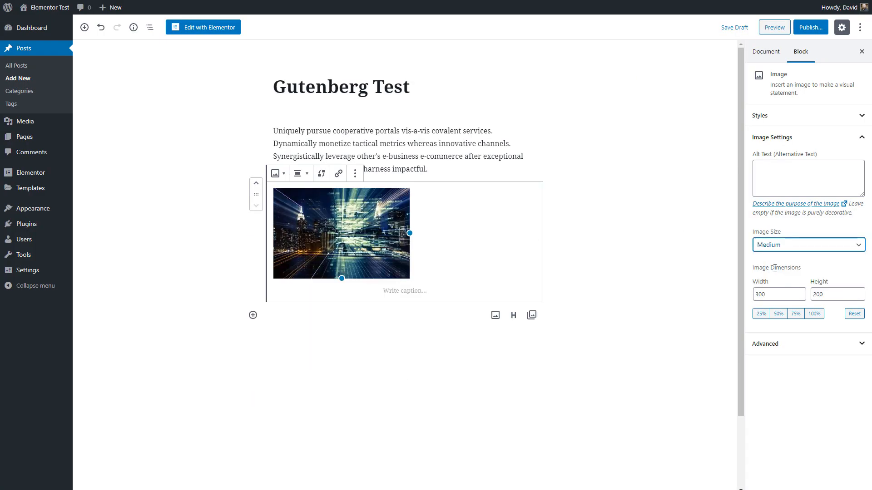
# - Add a button block labelled "Click me" below the image and publish the post
pyautogui.click(253, 315)
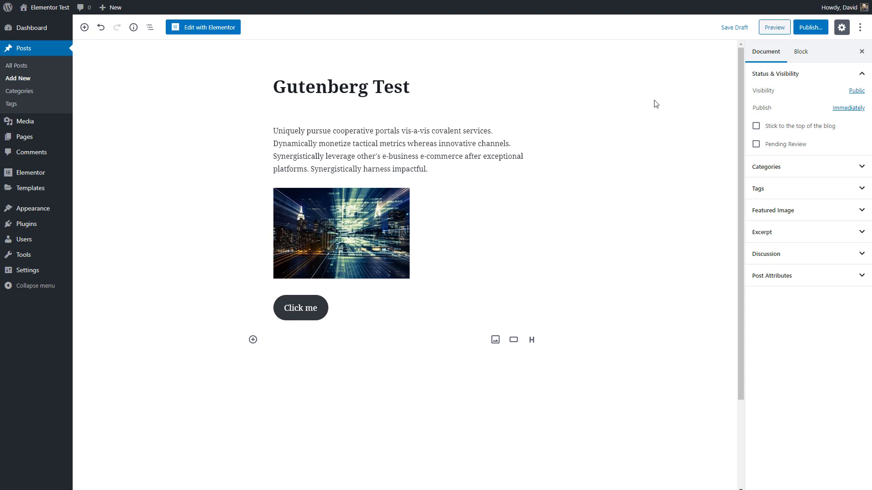
pyautogui.click(815, 30)
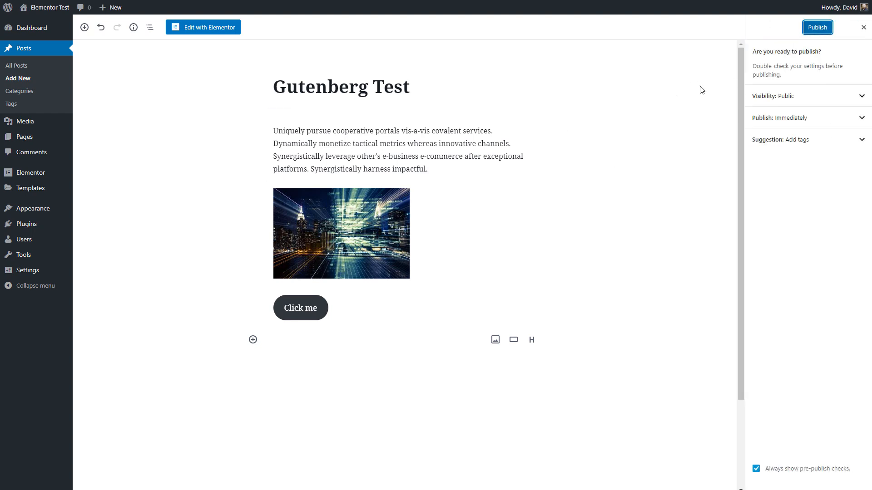
pyautogui.click(839, 30)
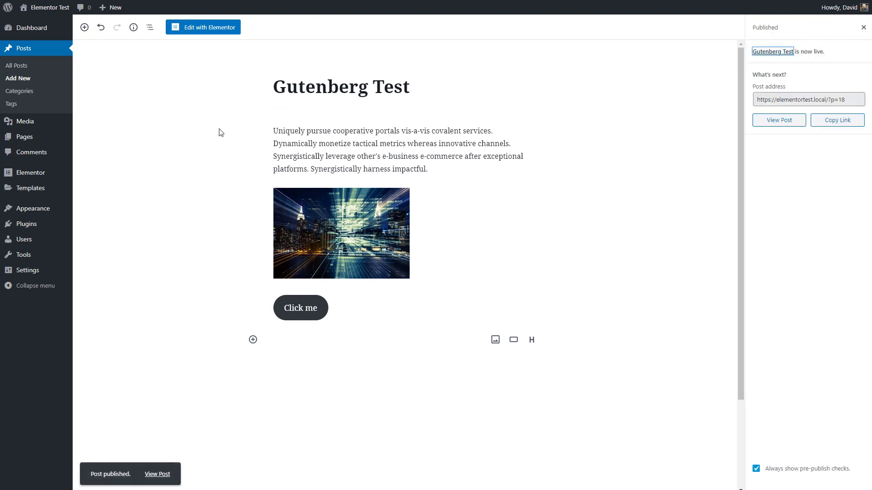
# - View the published post and go through the dashboard to the site's plugin management
pyautogui.click(154, 475)
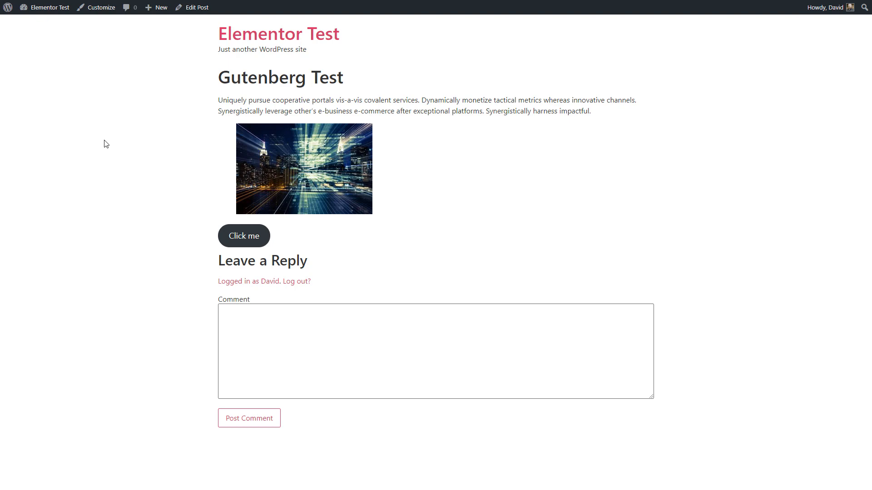
pyautogui.moveTo(50, 7)
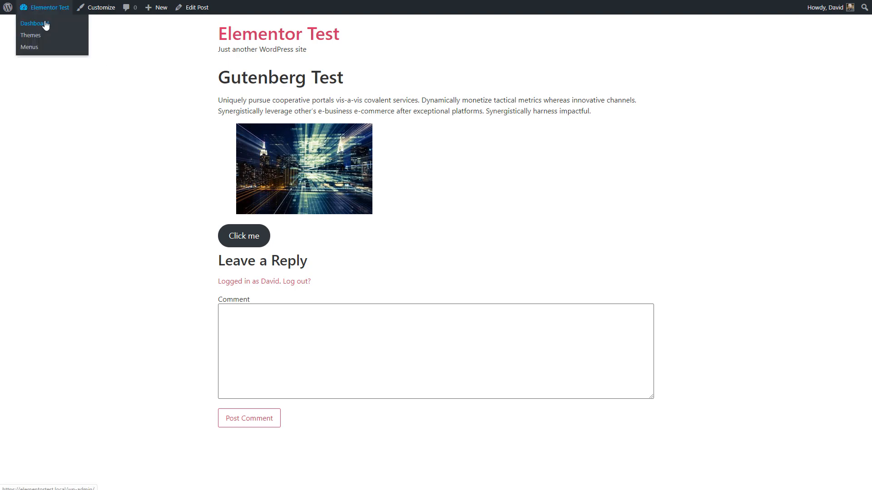
pyautogui.click(45, 25)
pyautogui.click(81, 200)
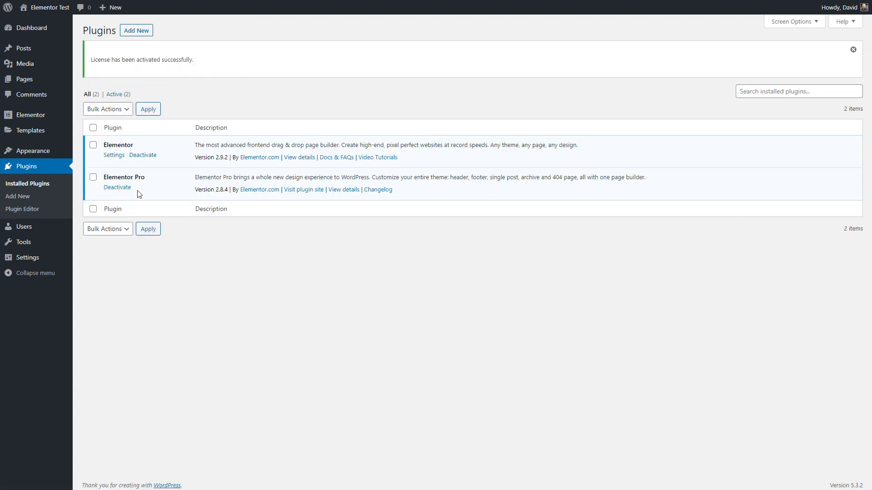
# - Open the Elementor Style Check page in the Elementor editor, check the available global style options, and exit to the dashboard
pyautogui.click(88, 81)
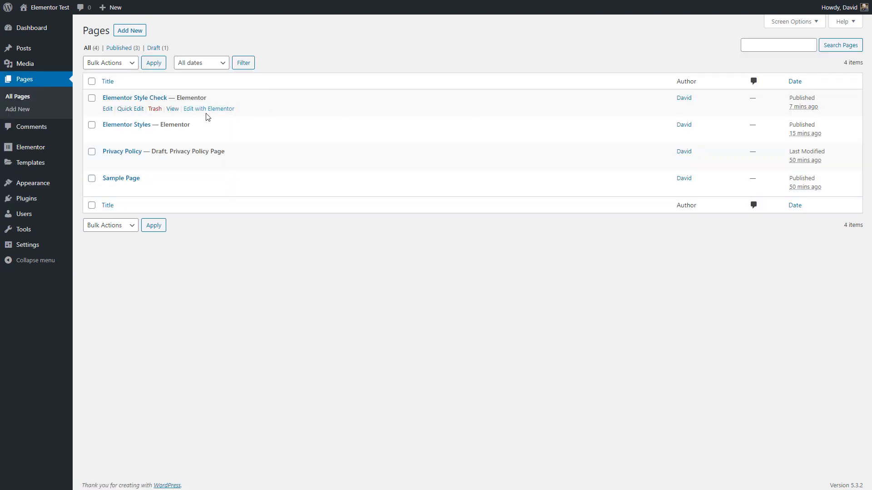
pyautogui.click(207, 109)
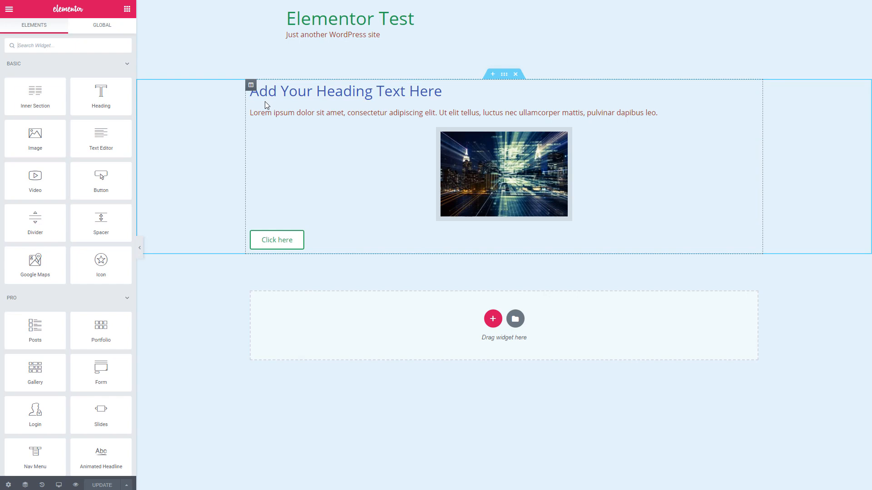
pyautogui.click(9, 9)
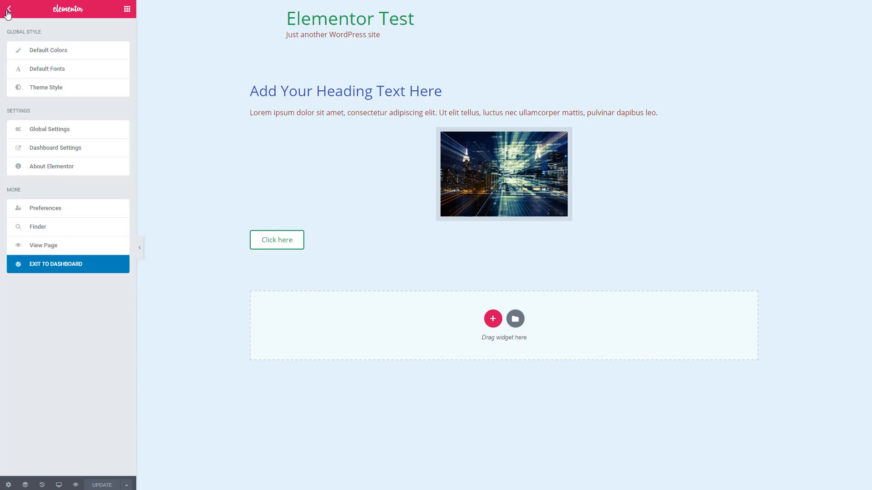
pyautogui.click(57, 264)
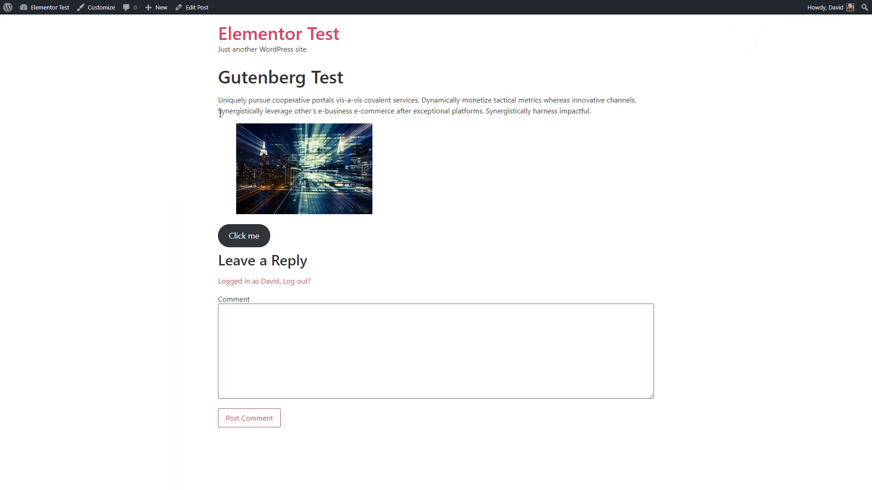
# - Create a Theme Builder template of type Single for the Post post type, named Single Post Template
pyautogui.click(44, 25)
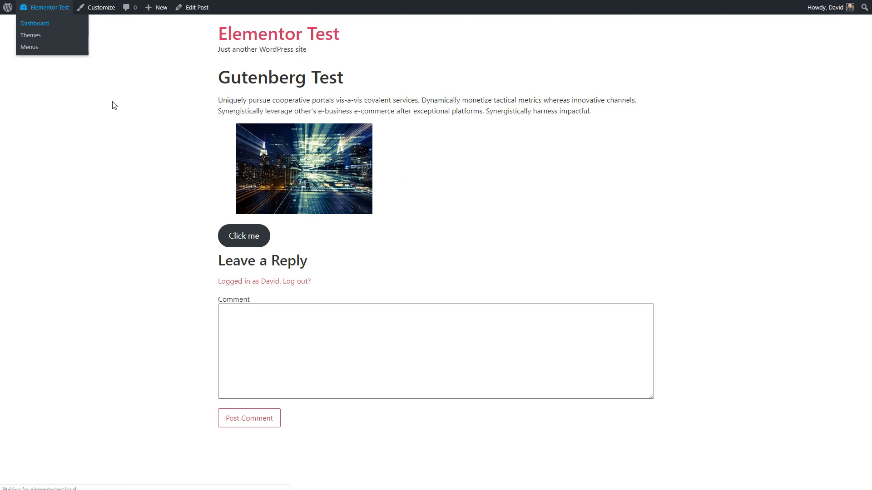
pyautogui.moveTo(39, 167)
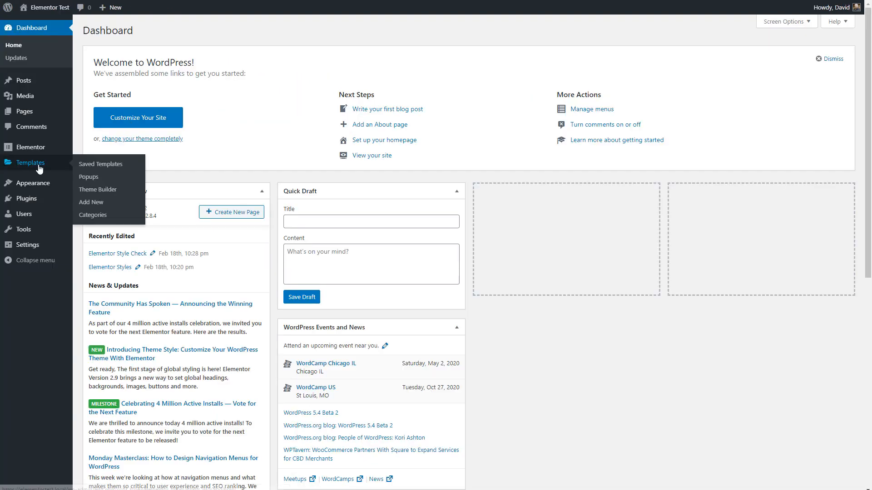
pyautogui.click(97, 190)
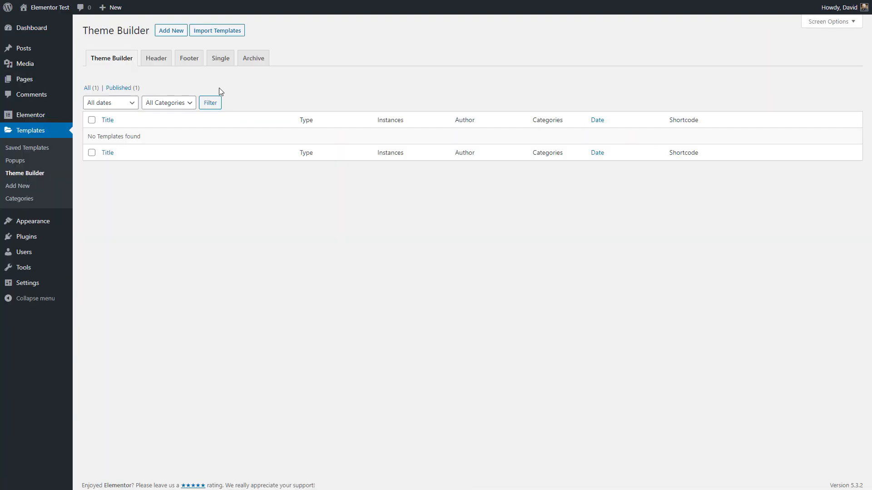
pyautogui.click(220, 58)
pyautogui.click(479, 226)
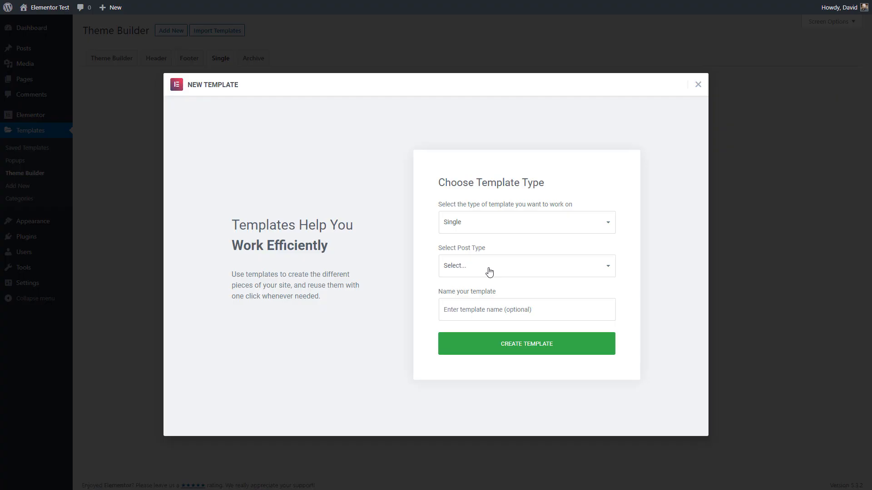
pyautogui.click(489, 272)
pyautogui.click(472, 289)
pyautogui.click(468, 310)
pyautogui.write('Single Post Template')
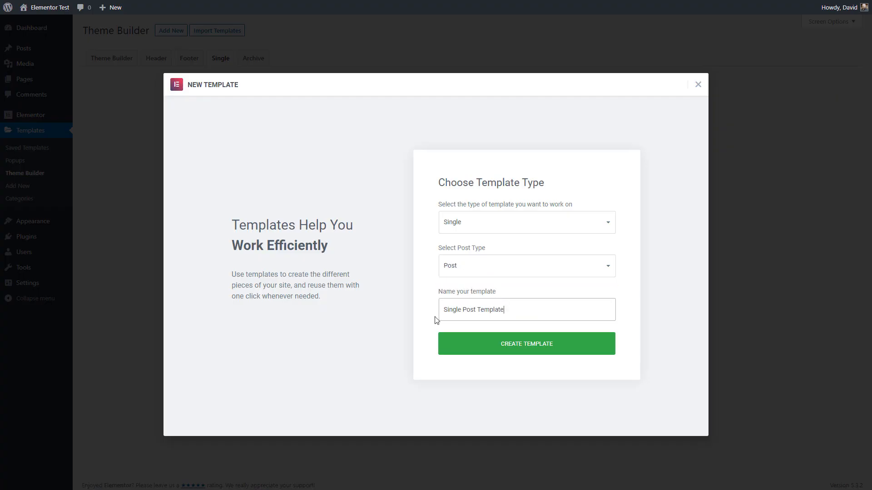
pyautogui.click(527, 345)
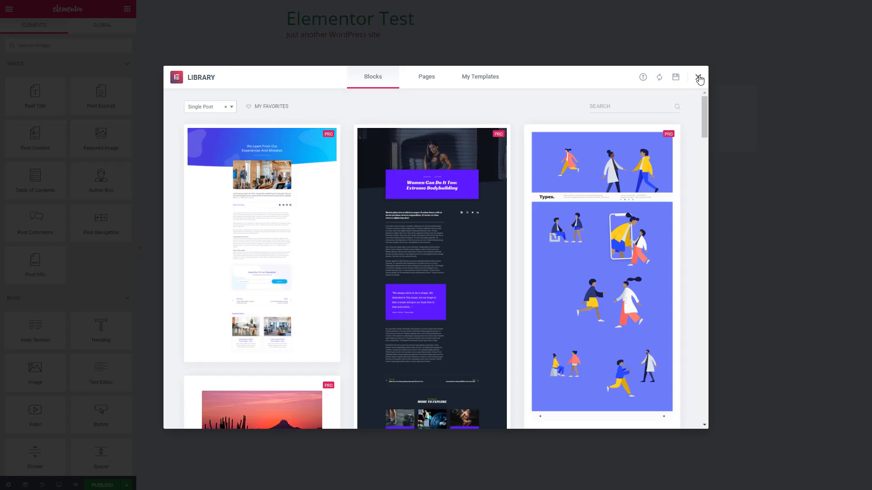
# - Dismiss the template library, add a single-column section to the empty template, and give the section a top margin with unlinked values
pyautogui.click(699, 78)
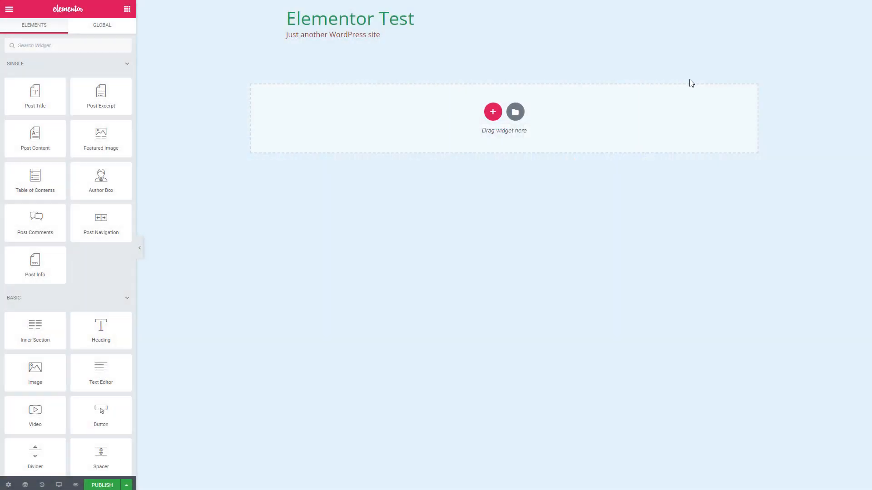
pyautogui.click(493, 112)
pyautogui.click(380, 135)
pyautogui.click(113, 31)
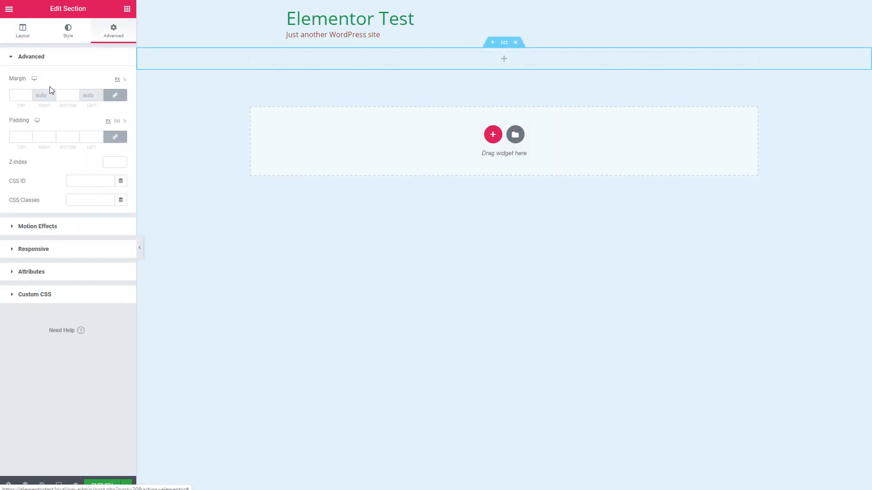
pyautogui.click(115, 95)
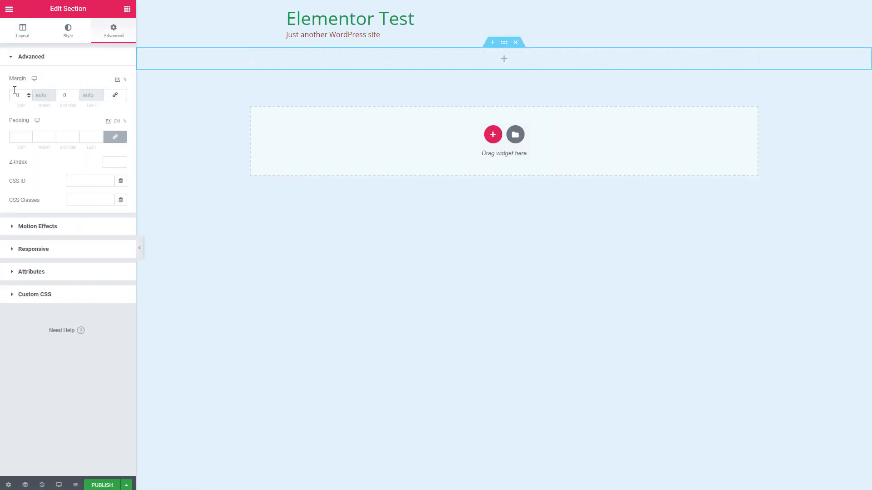
pyautogui.click(15, 91)
pyautogui.write('7')
pyautogui.click(247, 49)
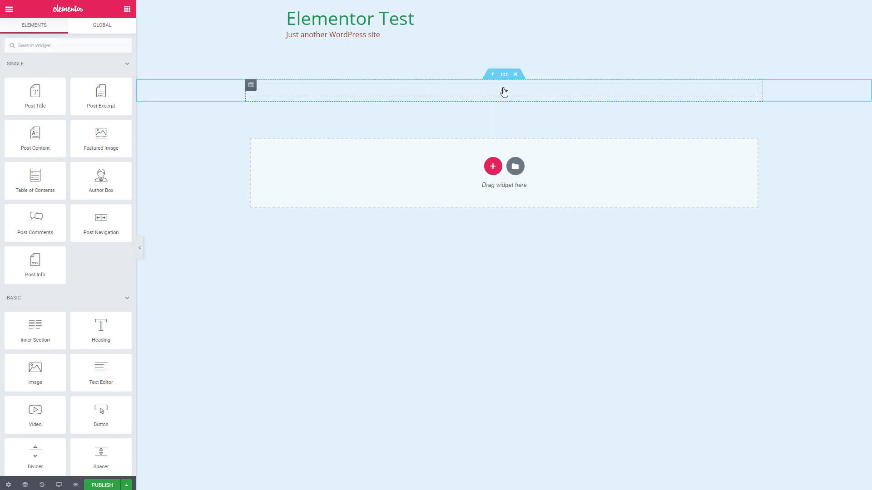
# - Place a Post Title widget in the section and a Post Content widget directly below it
pyautogui.moveTo(41, 93); pyautogui.dragTo(439, 91)
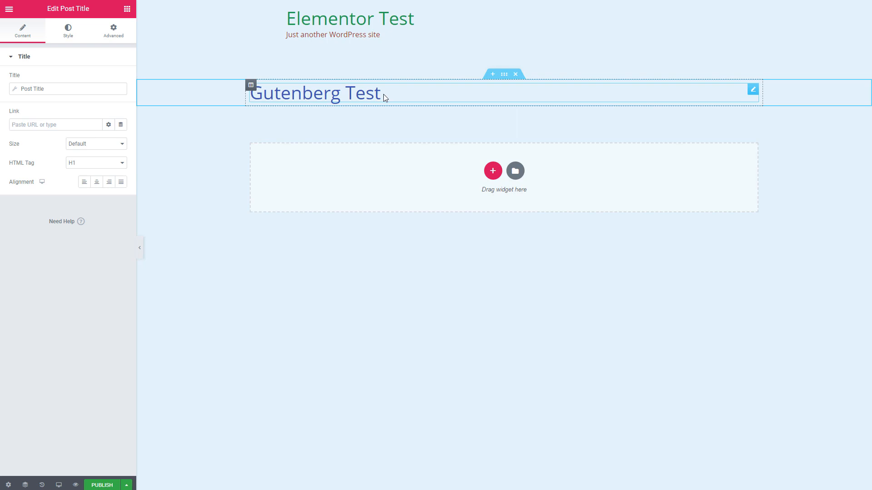
pyautogui.click(127, 9)
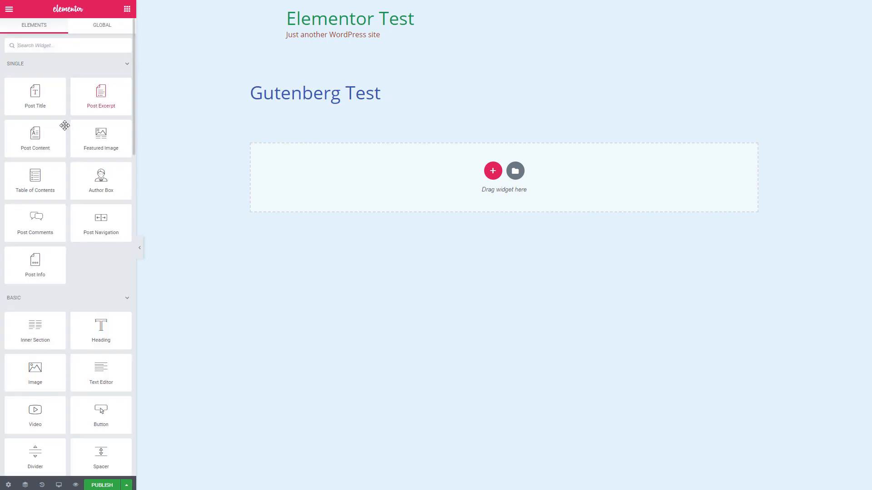
pyautogui.moveTo(64, 130); pyautogui.dragTo(274, 104)
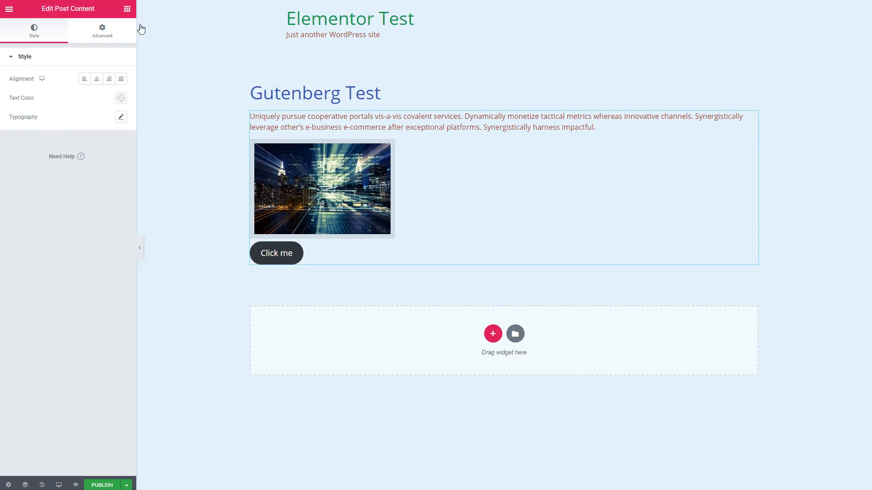
# - Publish the template with the display condition Include Posts: All, and exit the editor
pyautogui.click(101, 485)
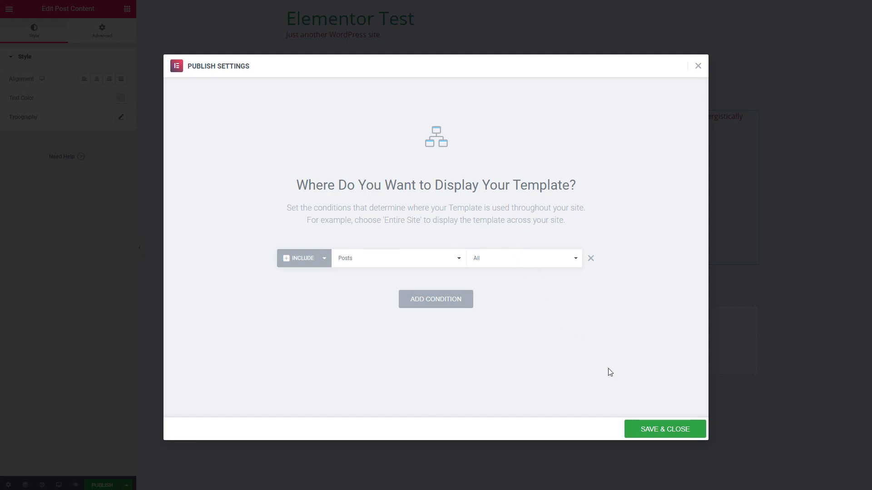
pyautogui.click(658, 429)
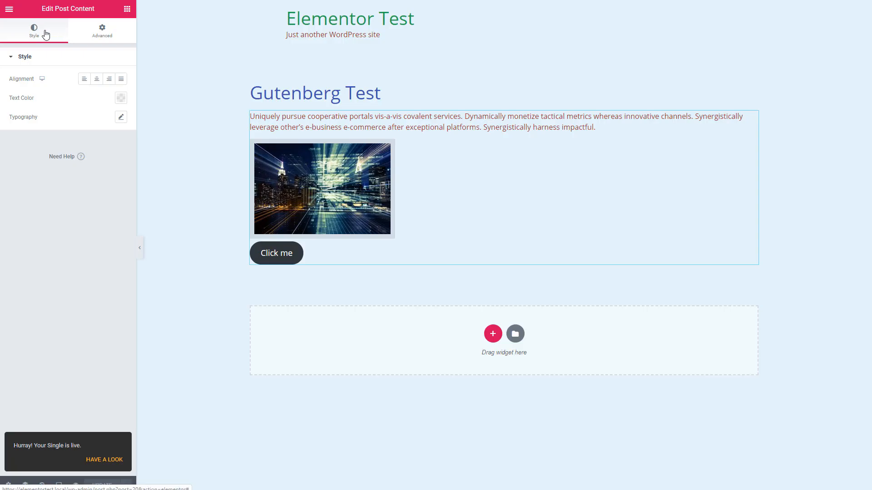
pyautogui.click(7, 8)
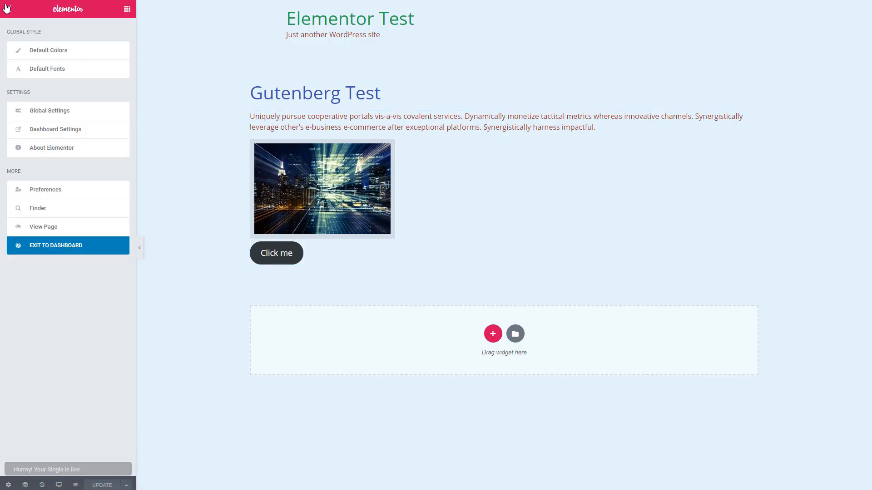
pyautogui.click(64, 246)
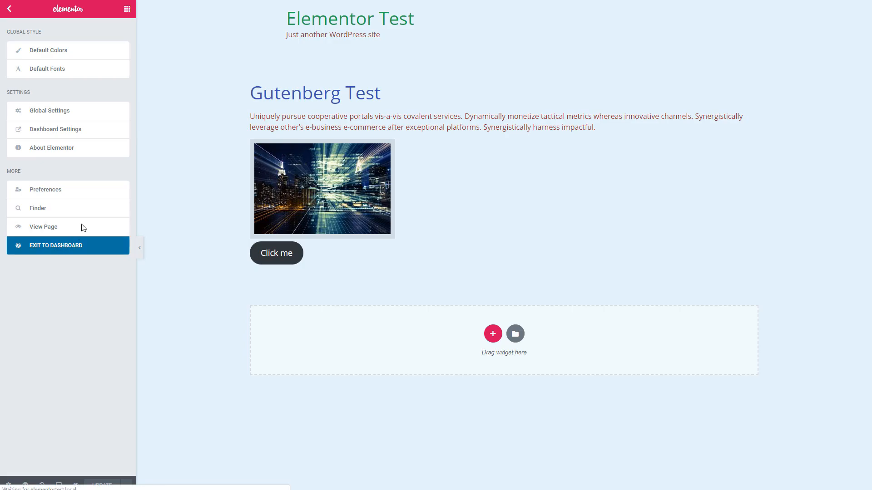
# - Open the Gutenberg Test post from the posts list and view it on the site to check the global styles
pyautogui.click(35, 49)
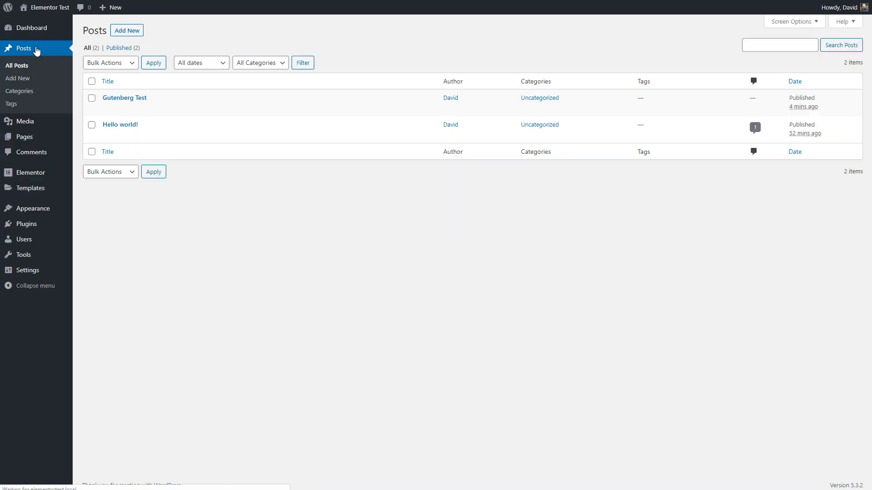
pyautogui.moveTo(155, 109)
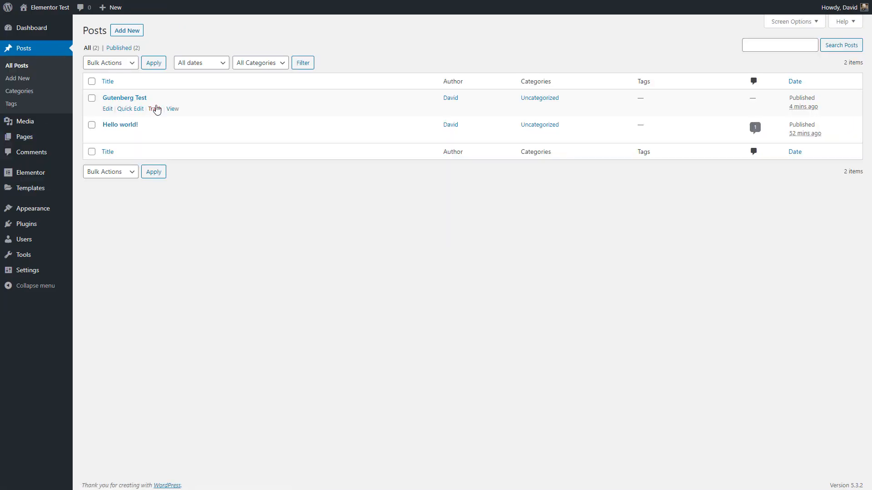
pyautogui.click(108, 109)
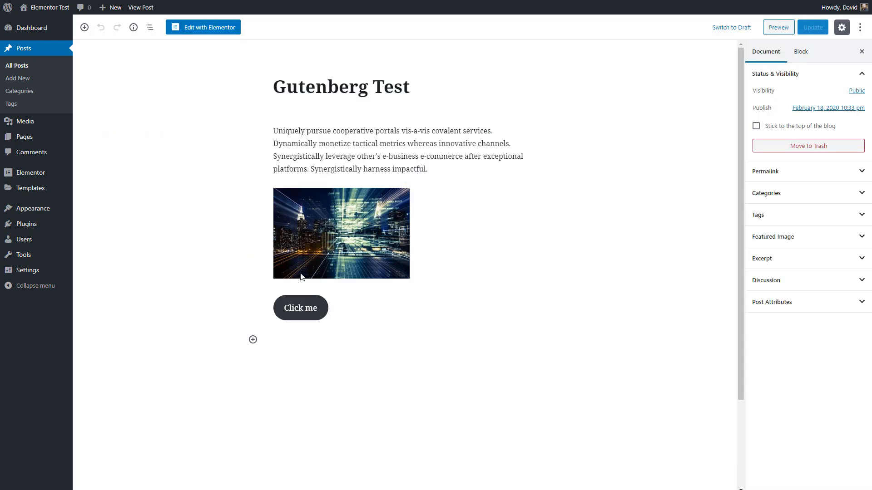
pyautogui.click(139, 7)
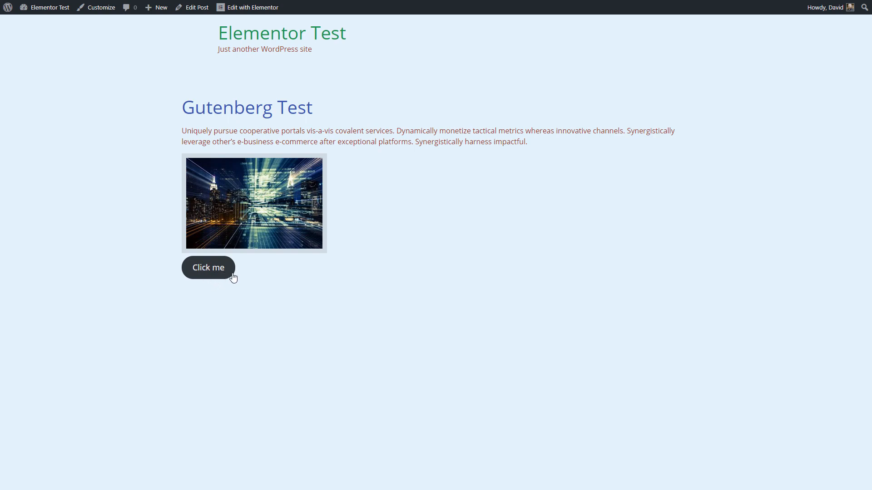
# - List the published Elementor templates from the saved templates and examine the Default Kit entry
pyautogui.click(32, 21)
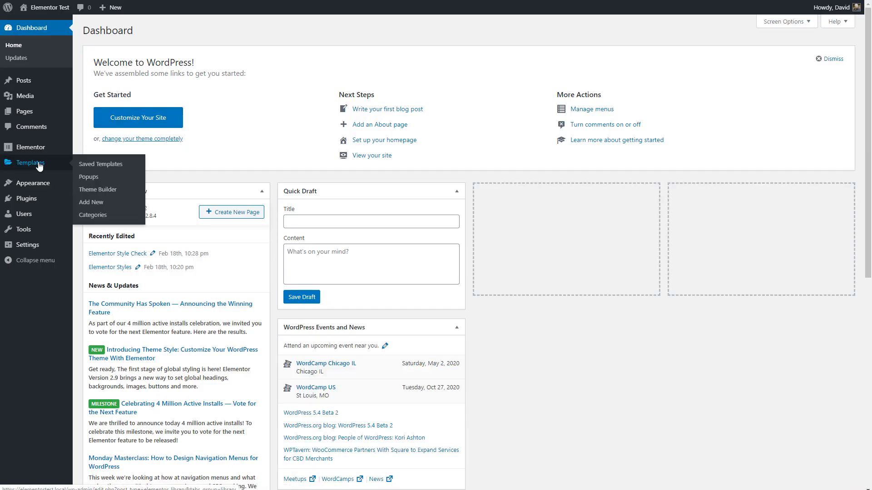
pyautogui.click(101, 164)
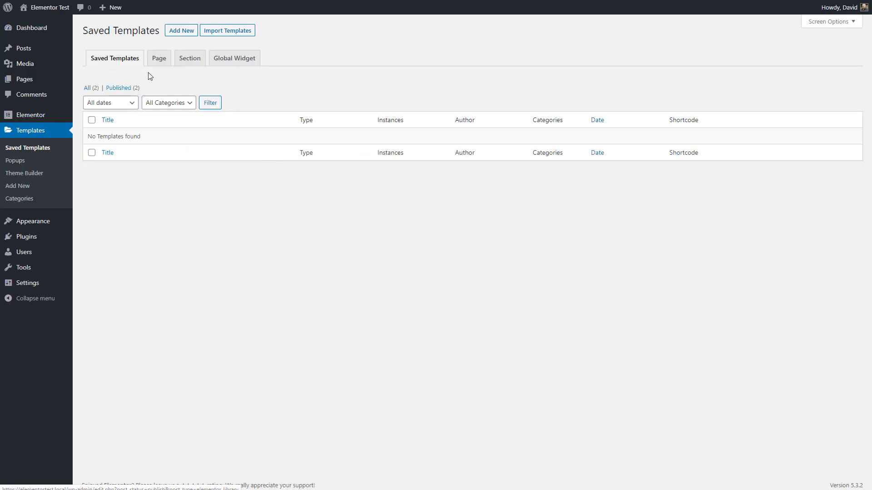
pyautogui.click(119, 88)
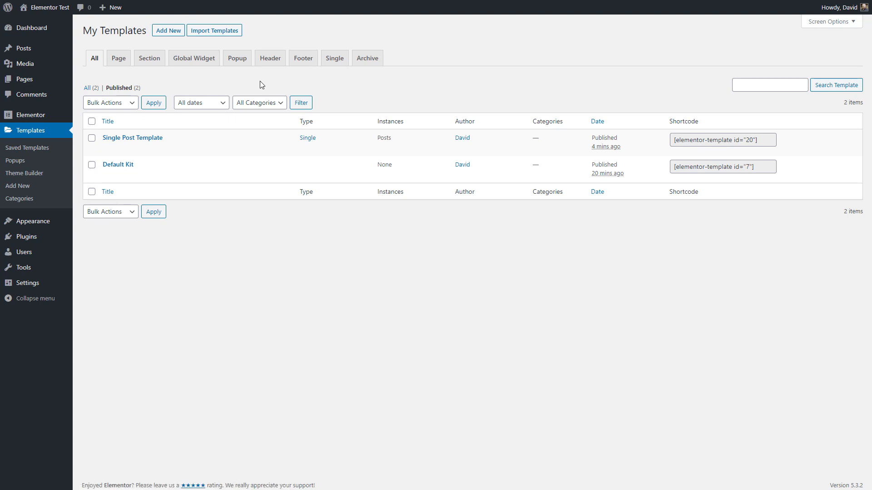
pyautogui.moveTo(121, 172)
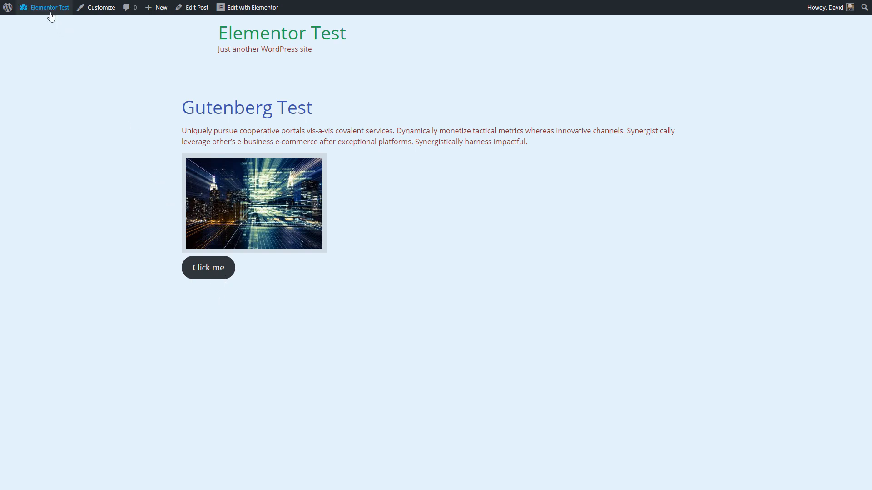
# - Search the theme directory for astra, then install and activate the Astra theme
pyautogui.moveTo(50, 13)
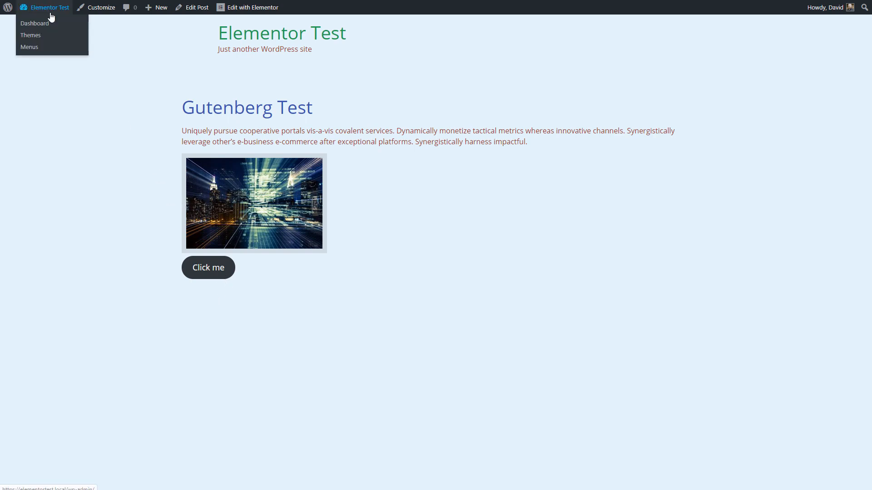
pyautogui.click(30, 36)
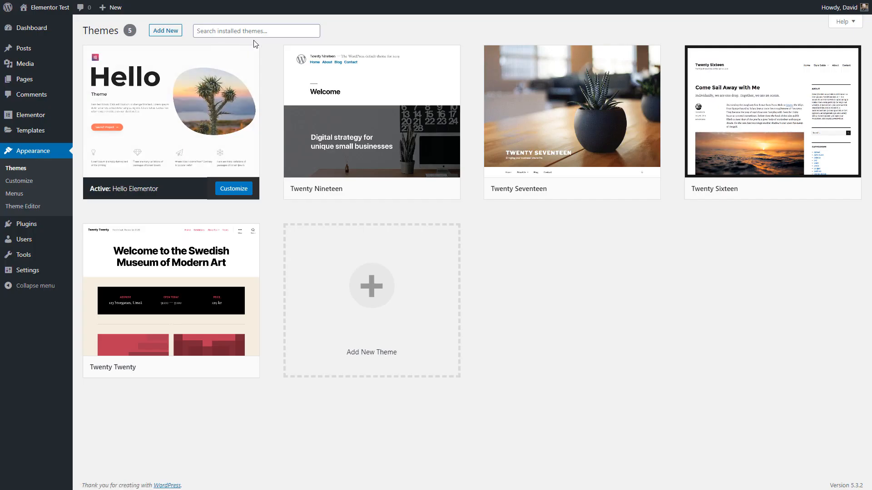
pyautogui.click(165, 31)
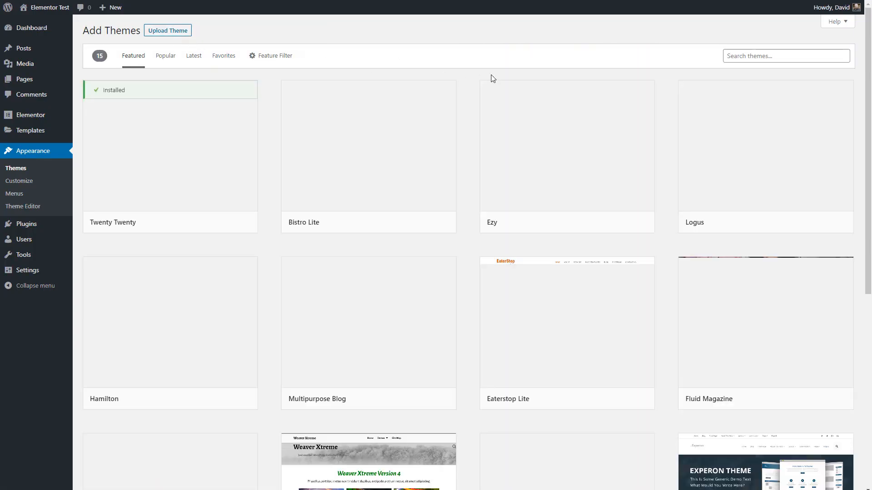
pyautogui.click(740, 55)
pyautogui.write('astra')
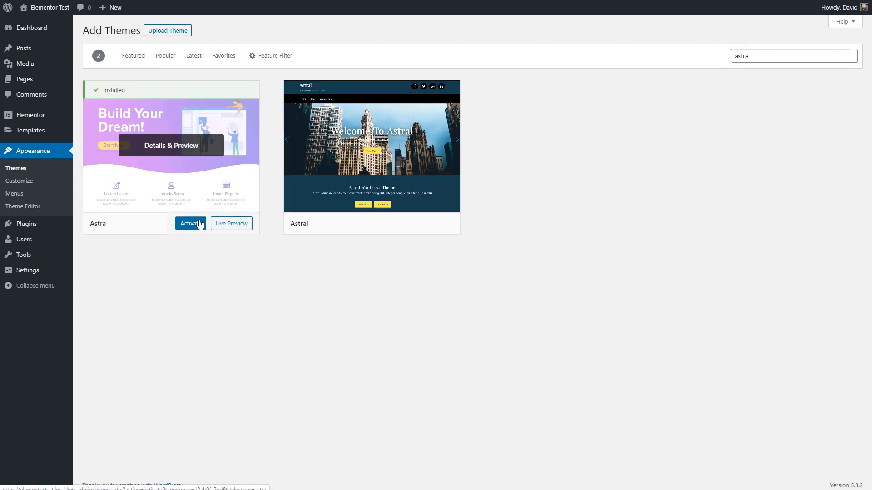
pyautogui.click(198, 226)
# - View the Gutenberg Test post on the site to check the global styles under the Astra theme
pyautogui.moveTo(68, 48)
pyautogui.click(94, 51)
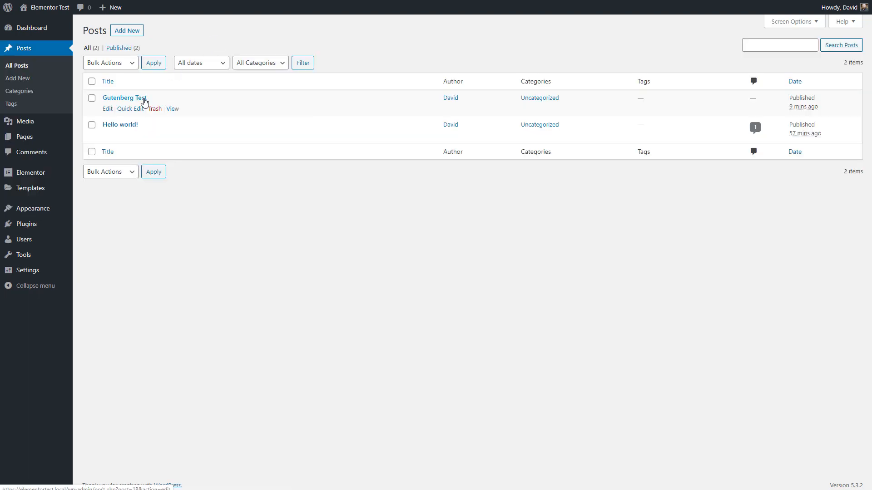
pyautogui.click(170, 108)
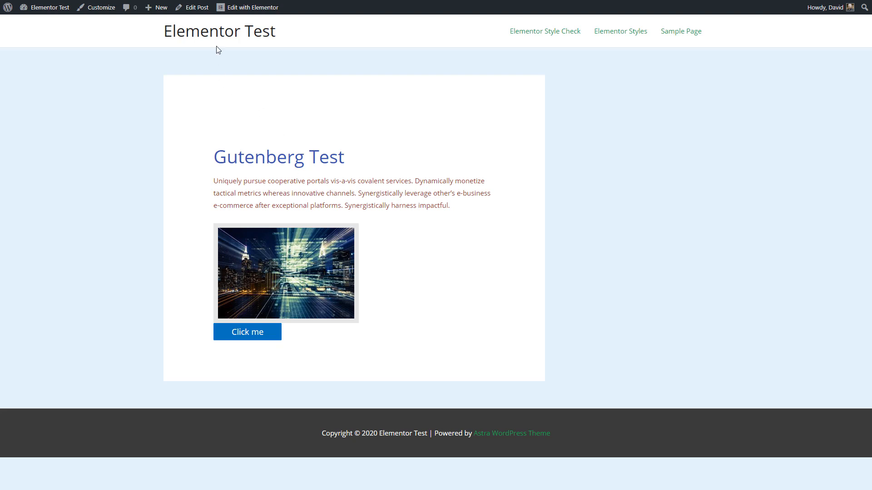
# - Set the Gutenberg Test post's Astra content layout to Full Width / Contained, update the post and view it on the site
pyautogui.moveTo(237, 13)
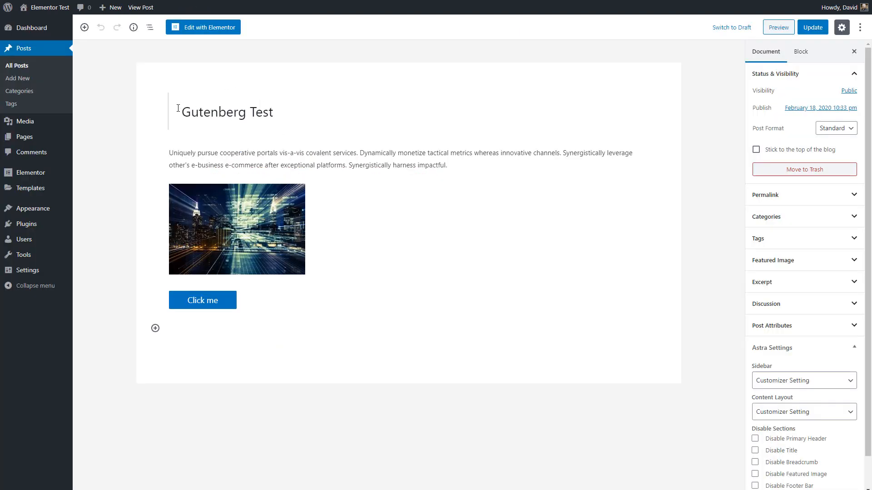
pyautogui.click(193, 116)
pyautogui.click(807, 419)
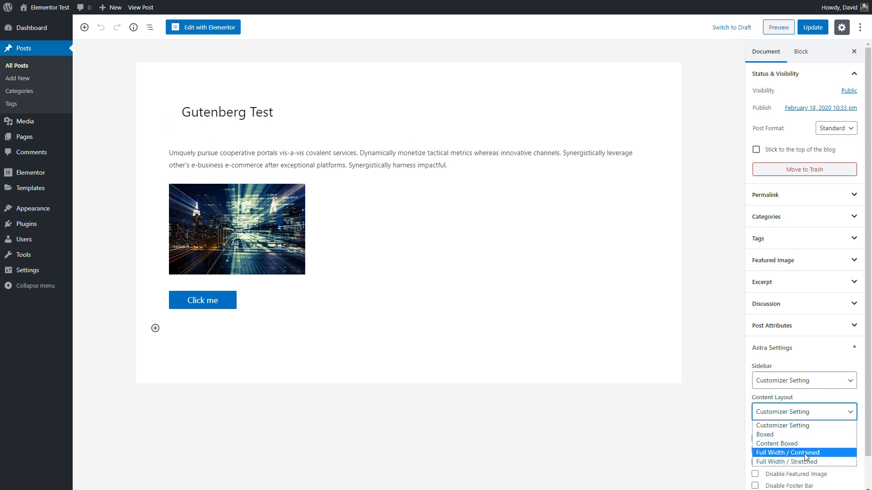
pyautogui.click(805, 454)
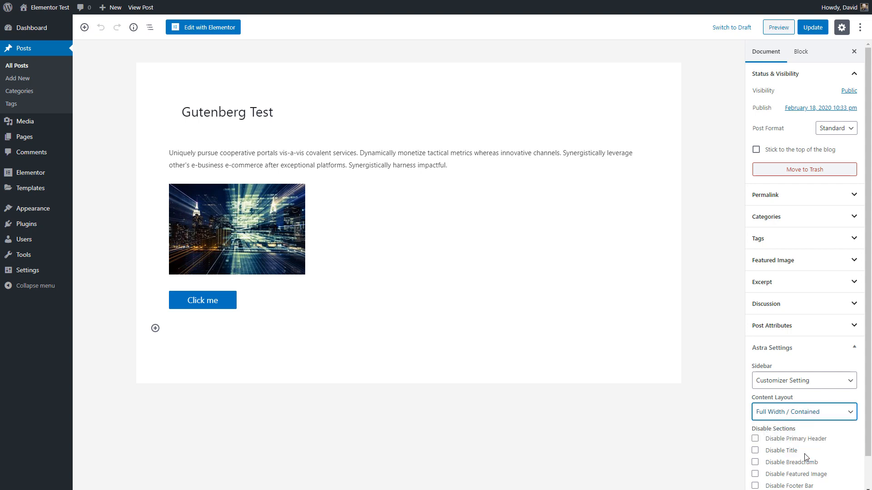
pyautogui.click(810, 31)
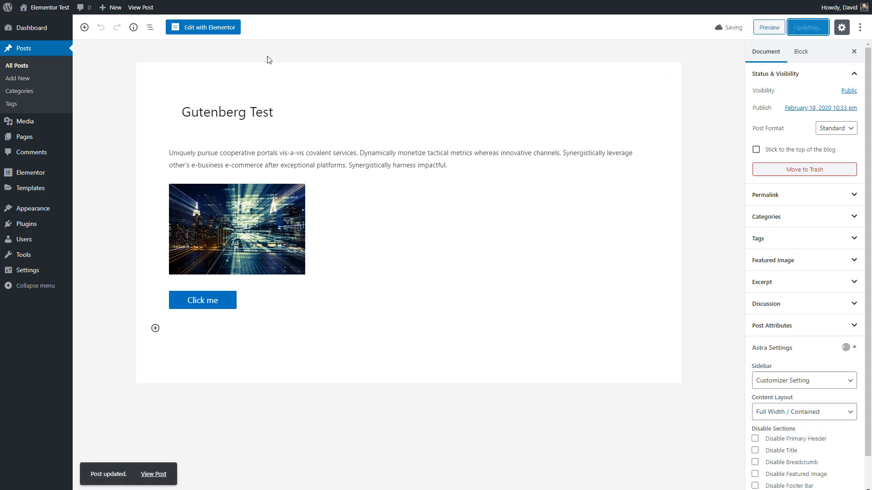
pyautogui.click(140, 7)
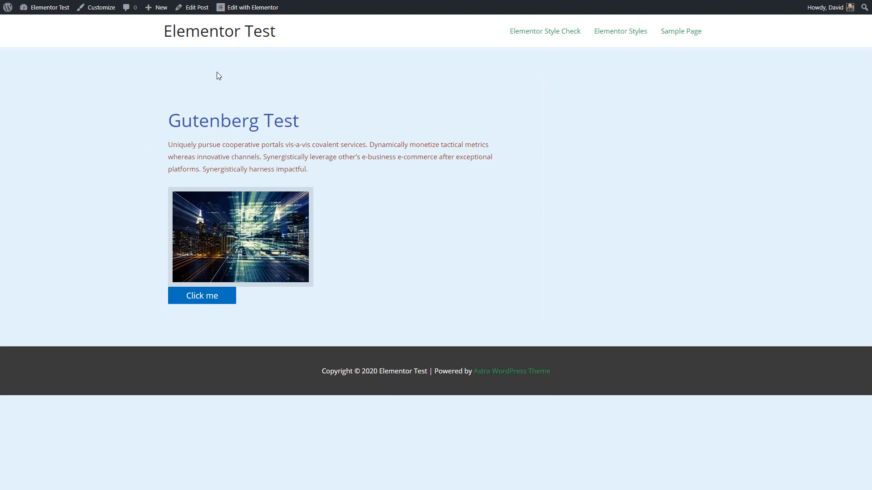
# - Search the theme directory for generate, then install and activate the GeneratePress theme
pyautogui.moveTo(46, 7)
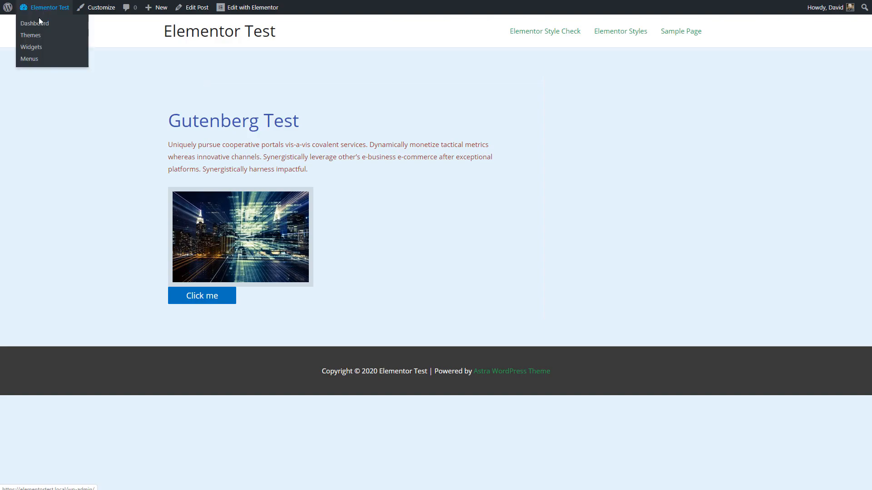
pyautogui.click(35, 34)
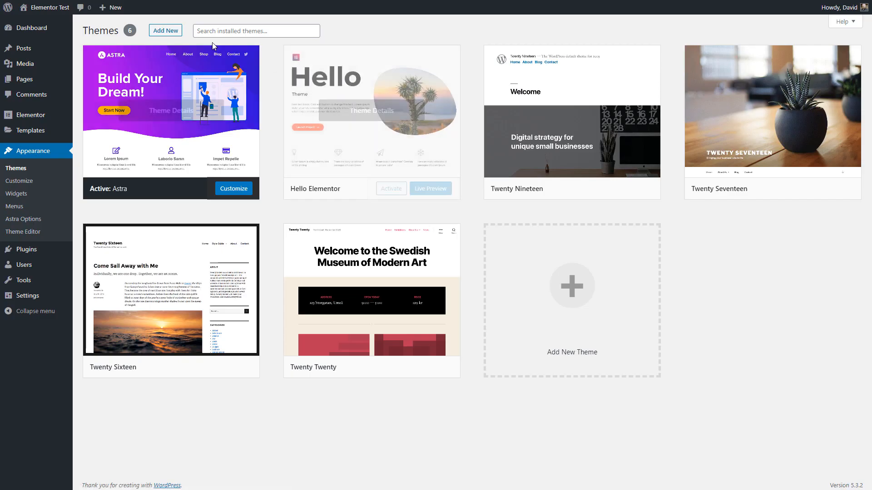
pyautogui.click(166, 31)
pyautogui.write('generate')
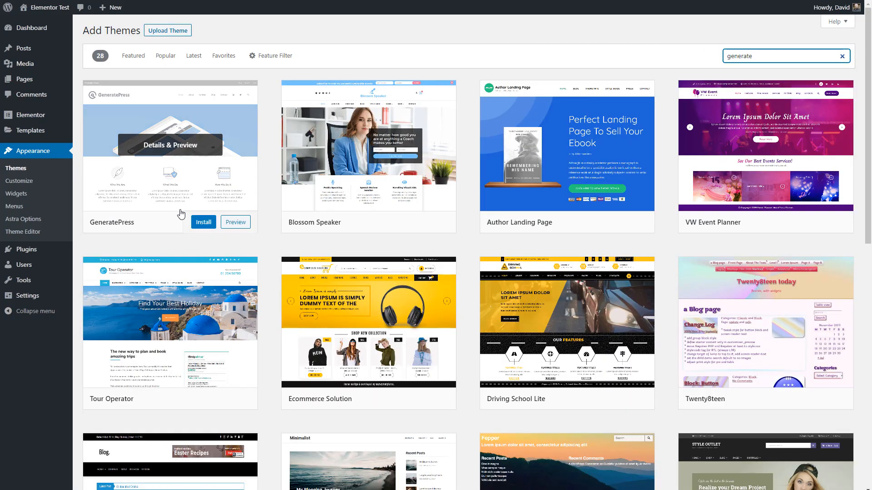
pyautogui.click(197, 222)
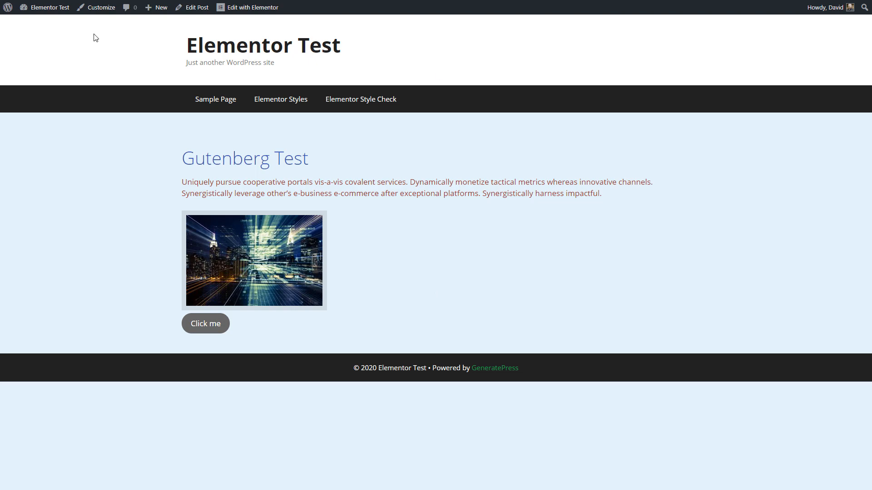
# - Search the theme directory for page builder framework, then install and activate the Page Builder Framework theme
pyautogui.moveTo(59, 13)
pyautogui.click(31, 35)
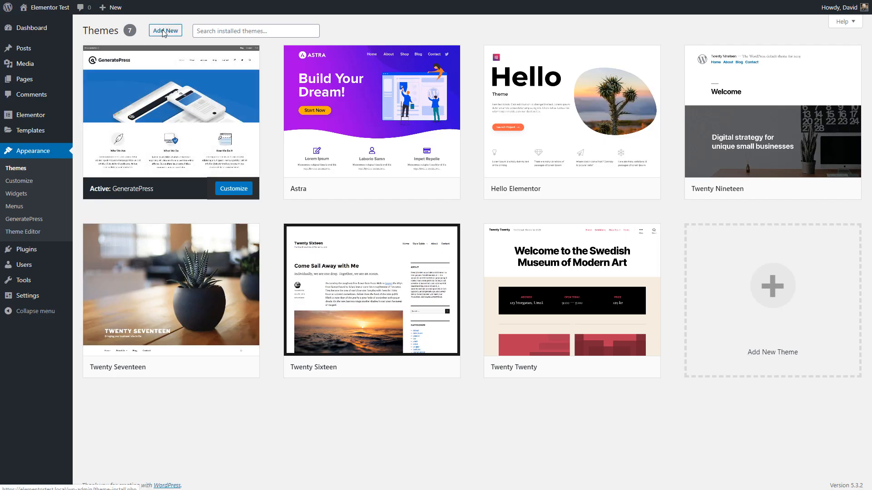
pyautogui.click(165, 30)
pyautogui.click(759, 56)
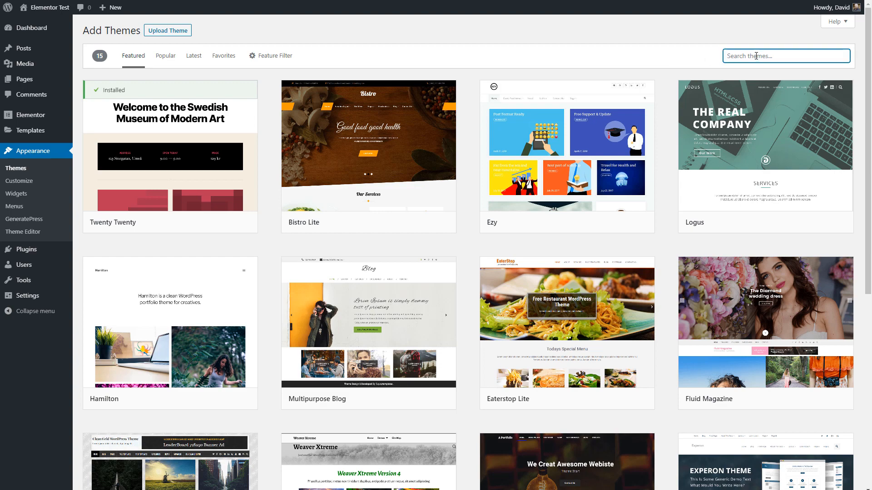
pyautogui.write('page builder framework')
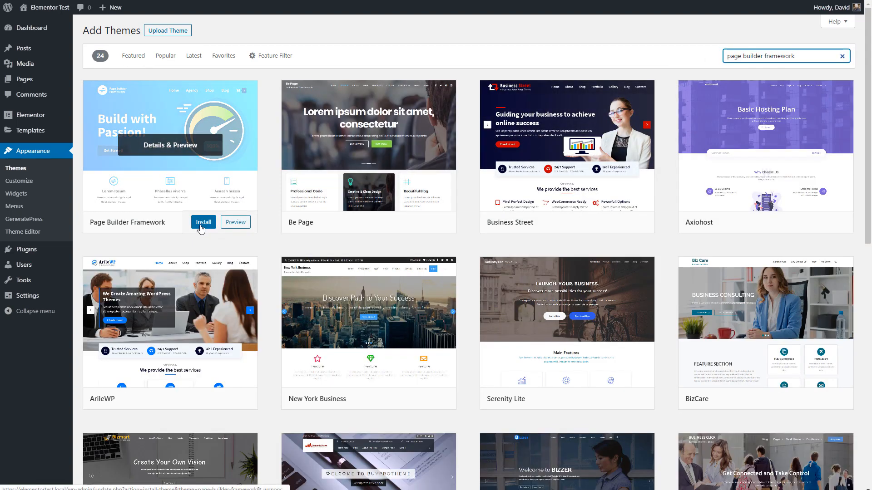
pyautogui.click(203, 223)
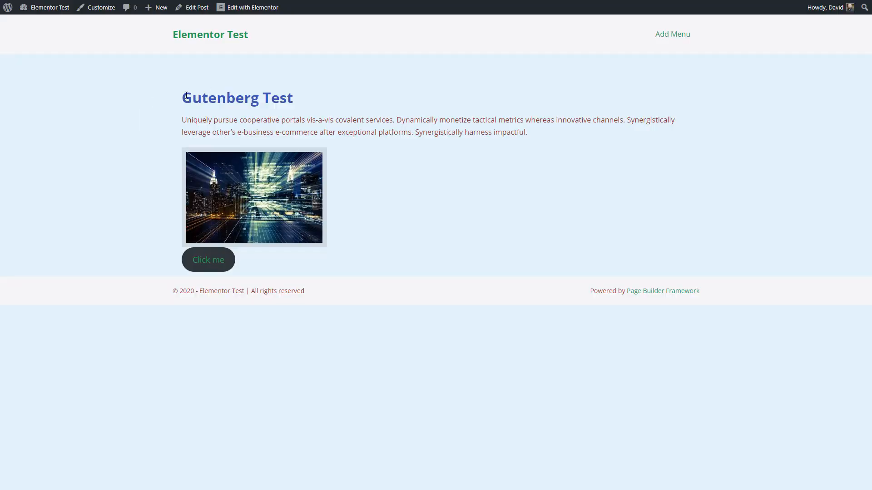